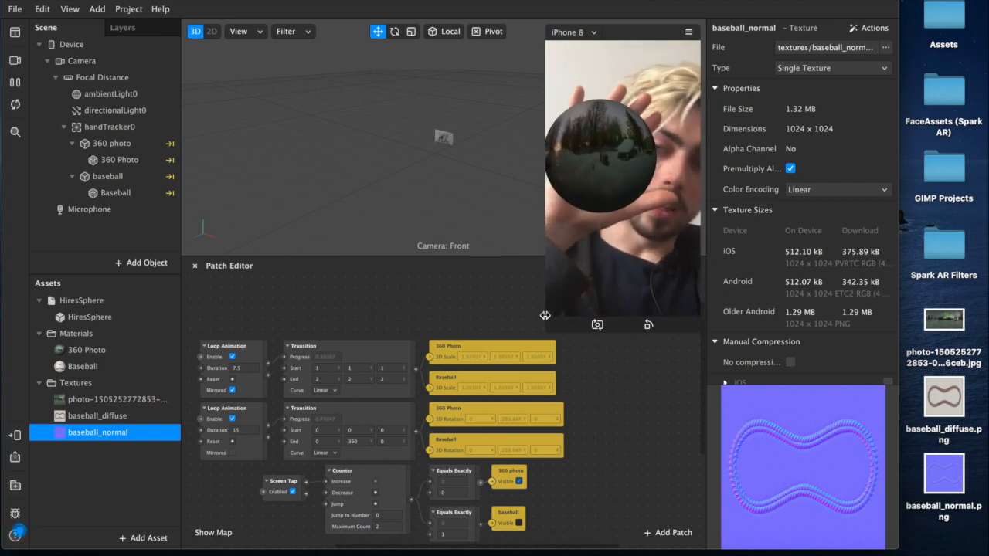
# Examine the baseball_diffuse and baseball_normal textures in the finished hand tracker project.
pyautogui.click(944, 325)
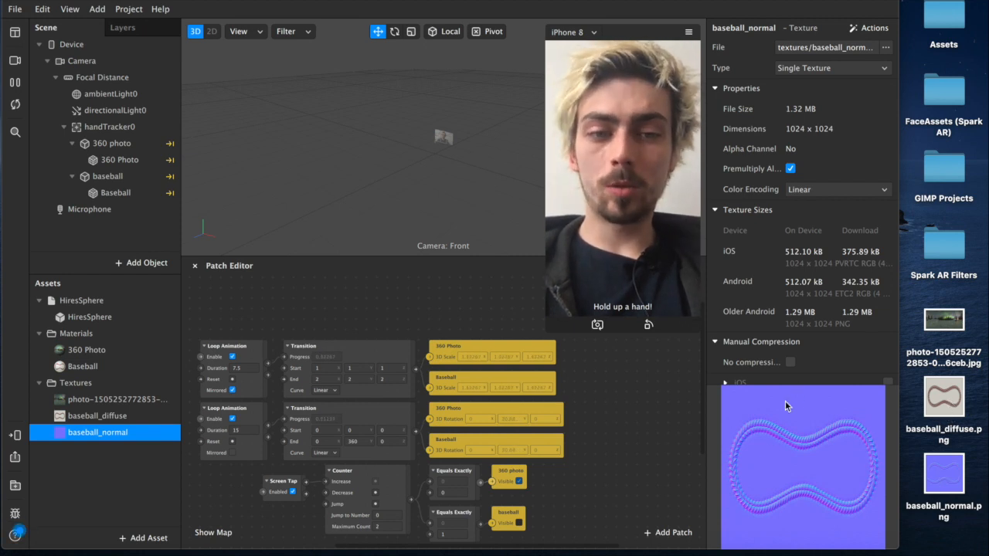
pyautogui.click(116, 416)
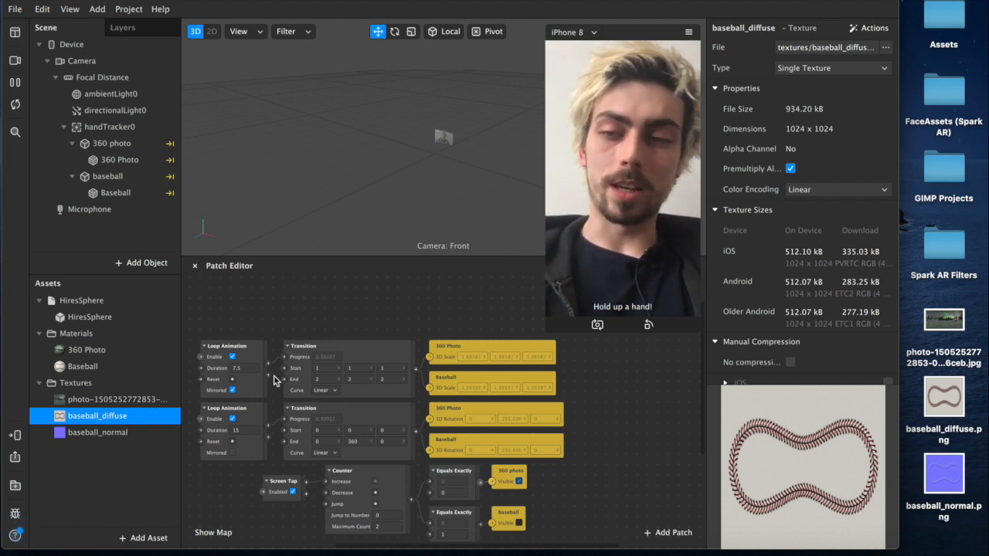
pyautogui.click(106, 433)
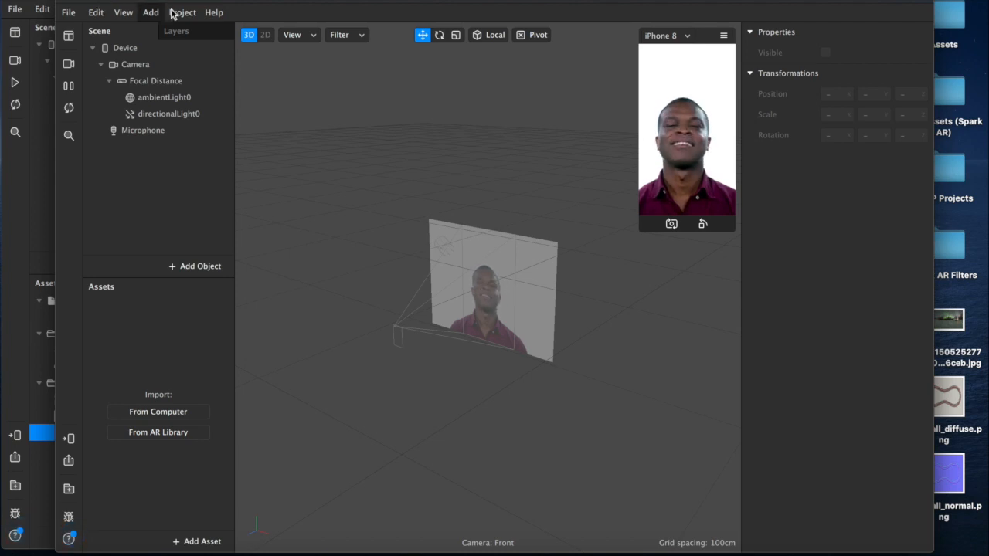
# Feed the new project's simulator from the built-in FaceTime HD camera and enlarge the simulator preview.
pyautogui.moveTo(181, 3); pyautogui.dragTo(190, 3)
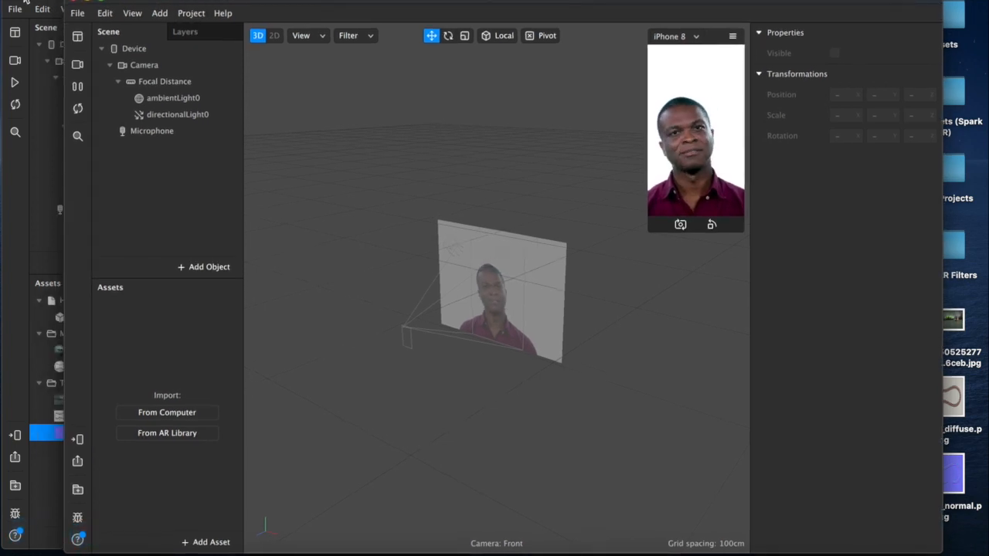
pyautogui.click(77, 64)
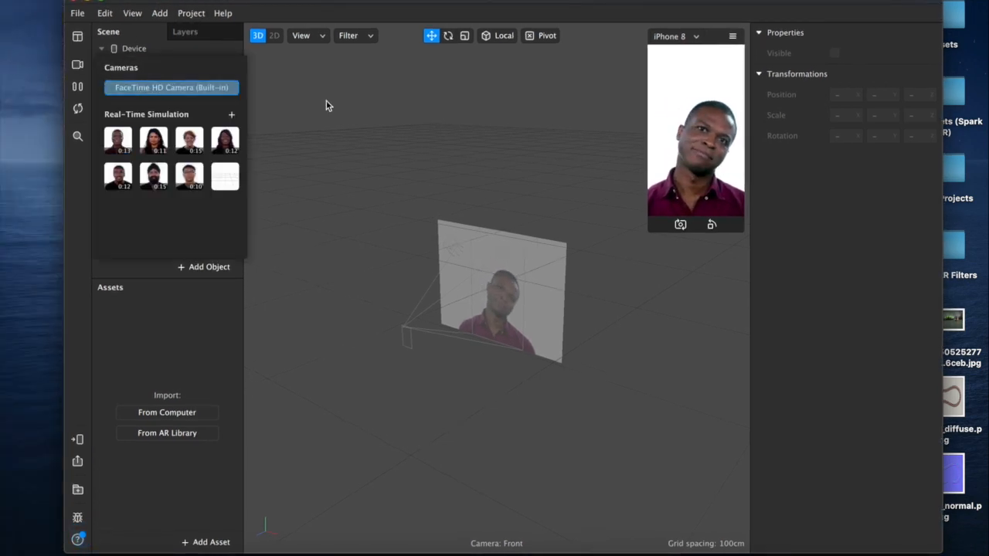
pyautogui.moveTo(653, 228); pyautogui.dragTo(568, 287)
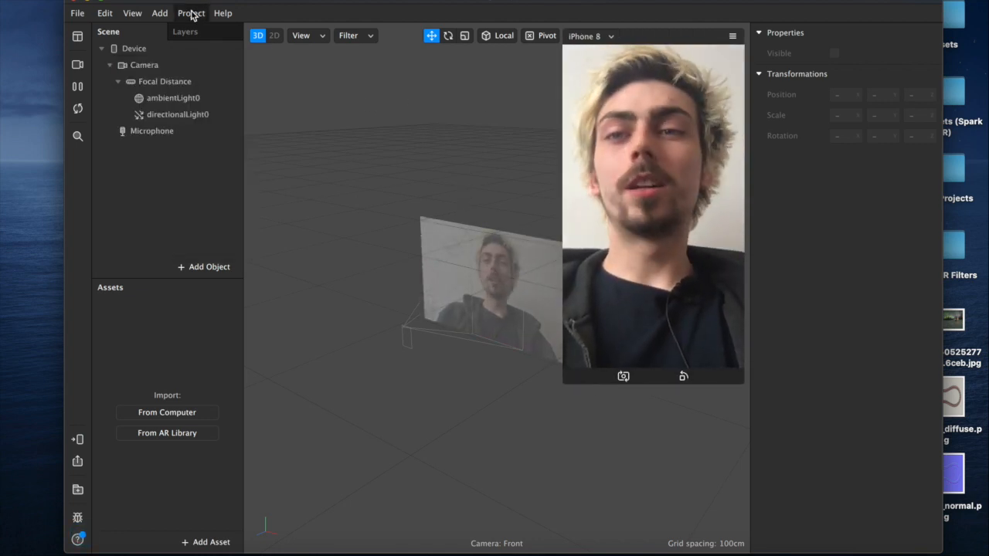
# Review the target platforms in the project properties and close them.
pyautogui.click(191, 13)
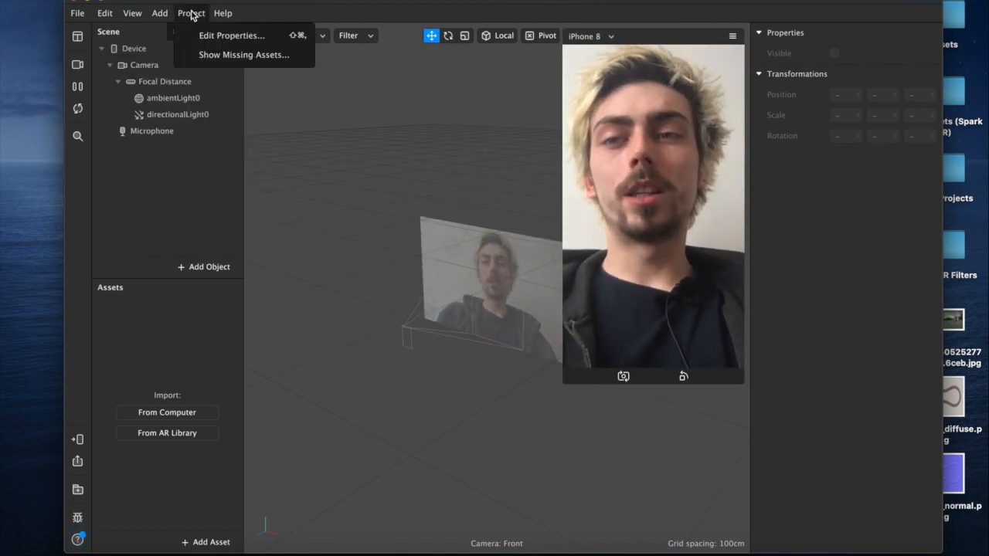
pyautogui.click(222, 36)
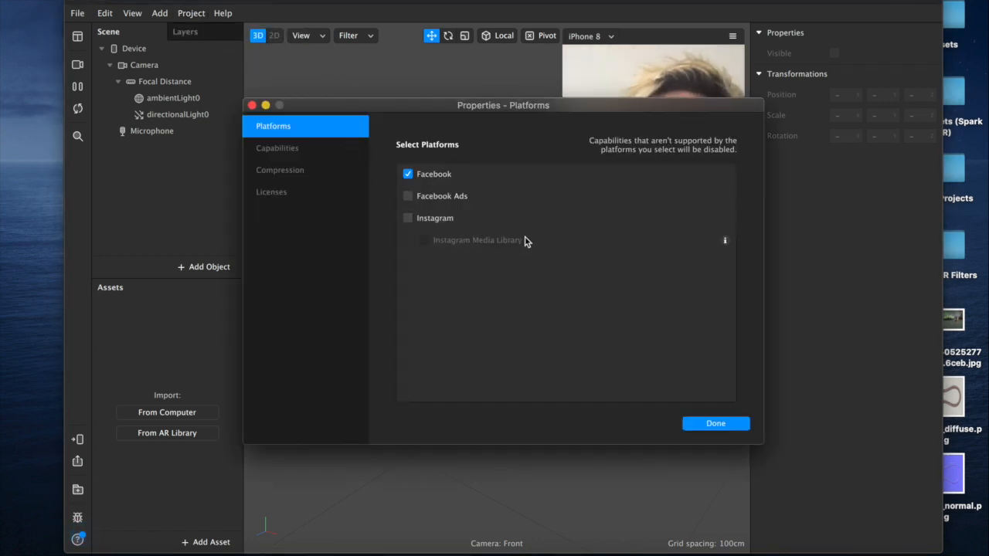
pyautogui.click(702, 423)
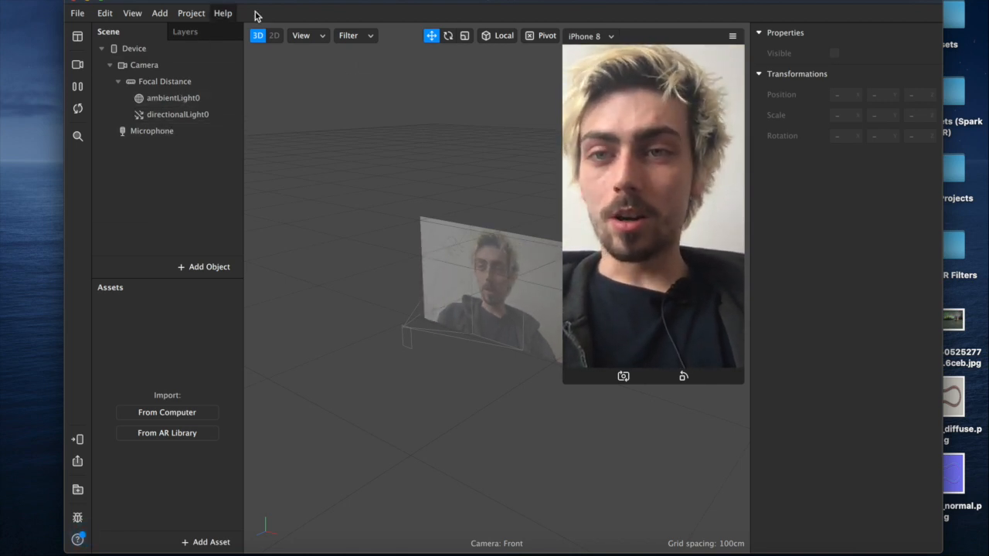
# Insert a Hand Tracker object into the scene.
pyautogui.click(198, 268)
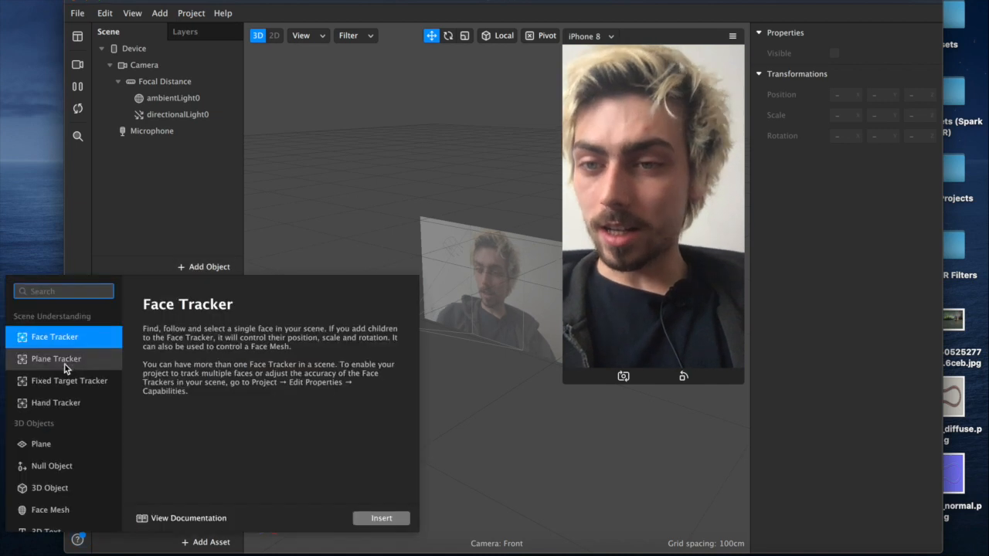
pyautogui.click(49, 408)
pyautogui.press('Return')
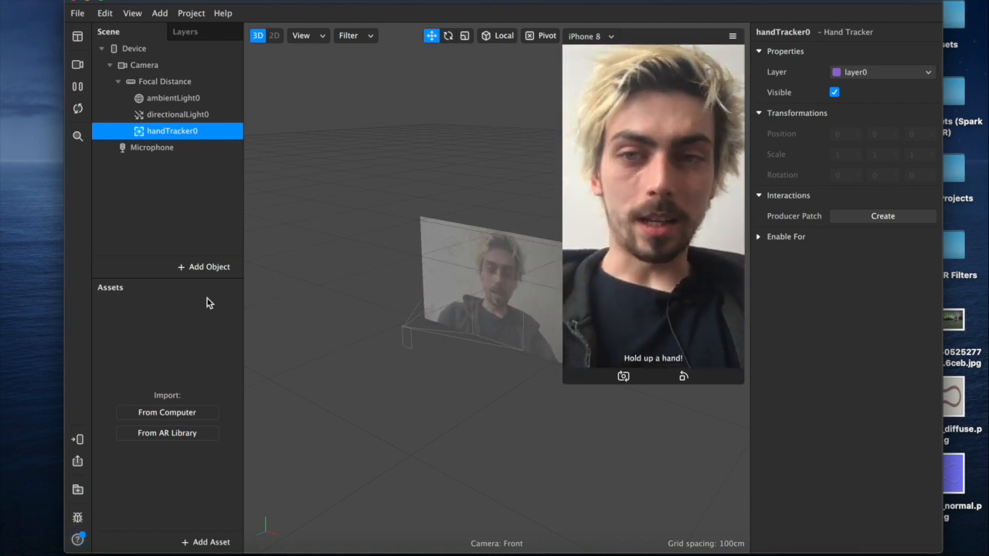
# Show the Patch Editor and shrink the simulator preview slightly so it fits above it.
pyautogui.click(131, 13)
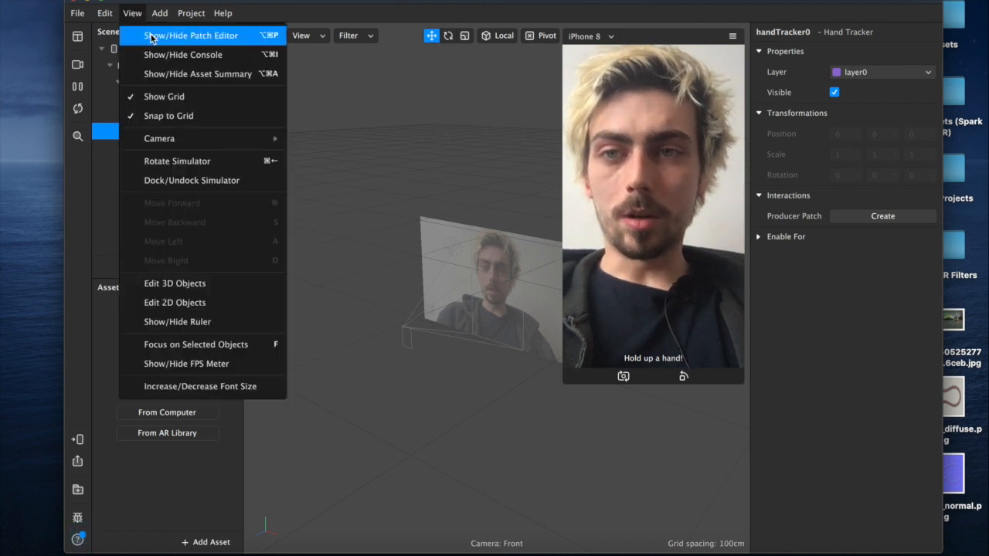
pyautogui.click(126, 34)
pyautogui.moveTo(563, 377); pyautogui.dragTo(583, 343)
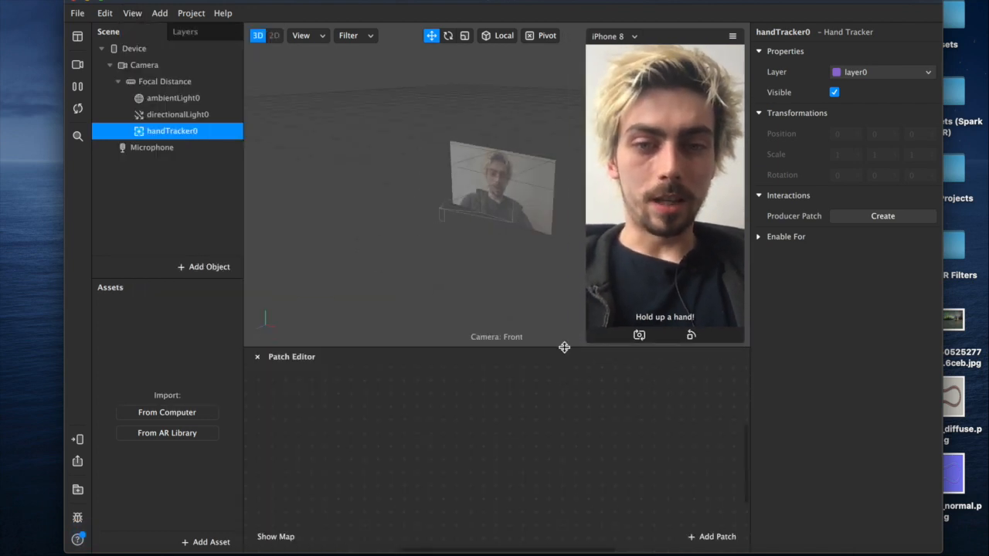
# Open the 3D Shapes collection of the AR Library's 3D objects for importing an asset.
pyautogui.click(205, 541)
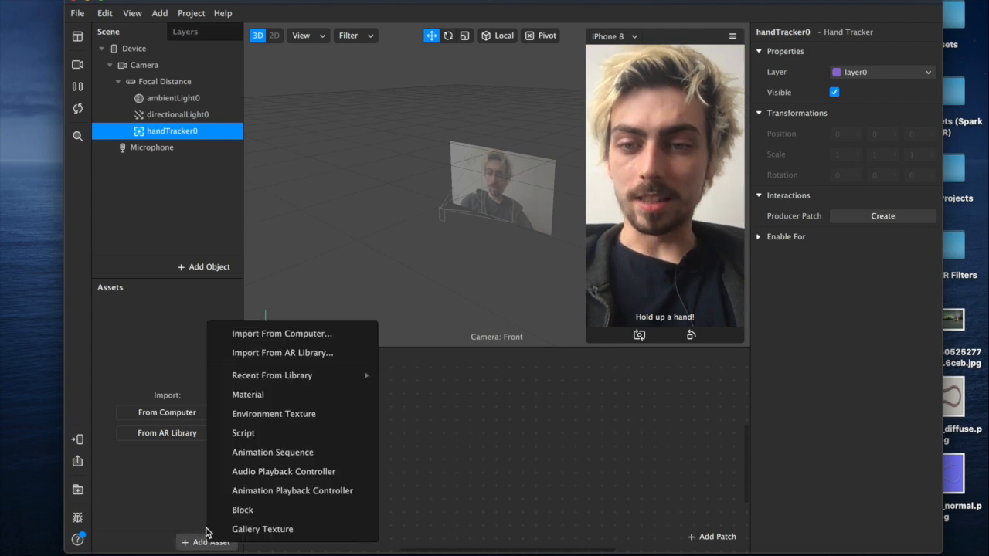
pyautogui.click(278, 352)
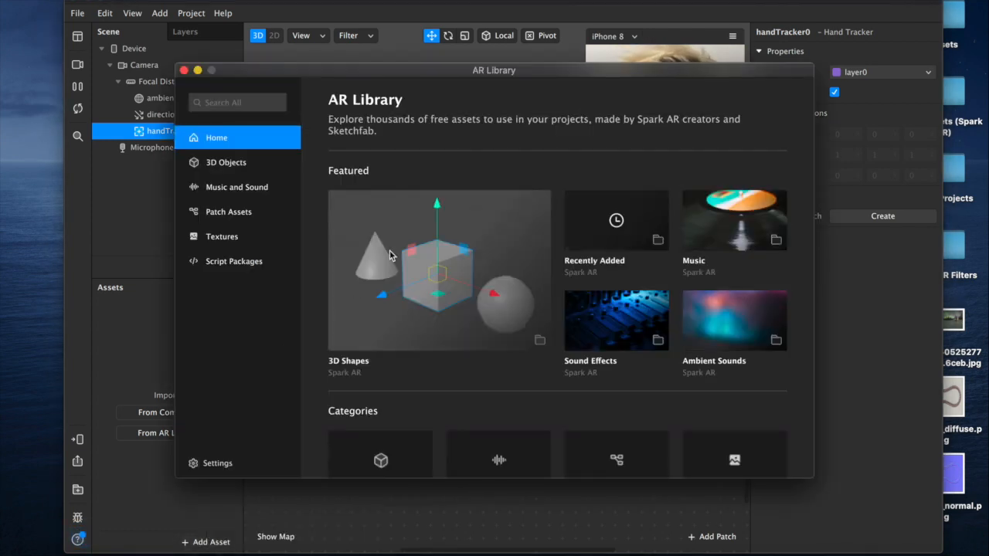
pyautogui.click(242, 164)
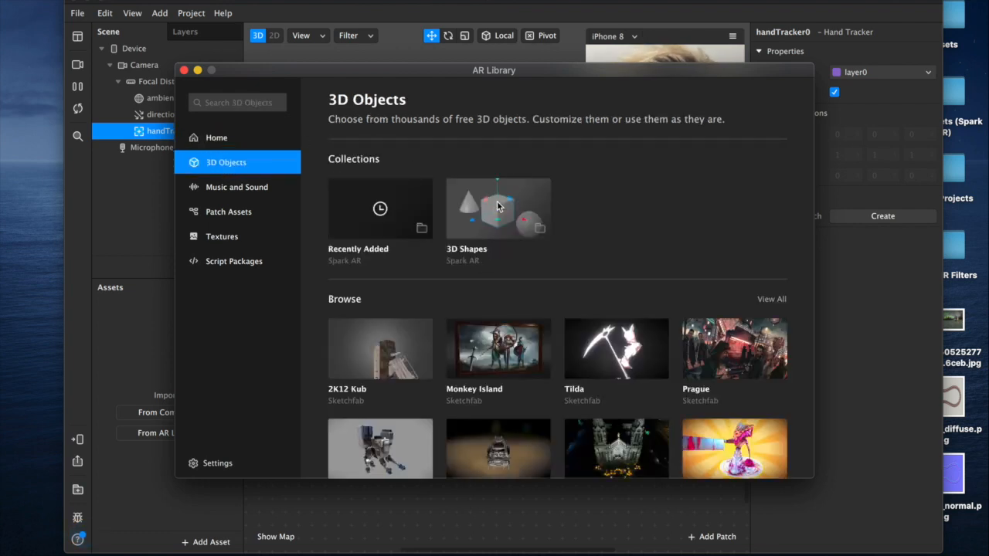
pyautogui.click(498, 207)
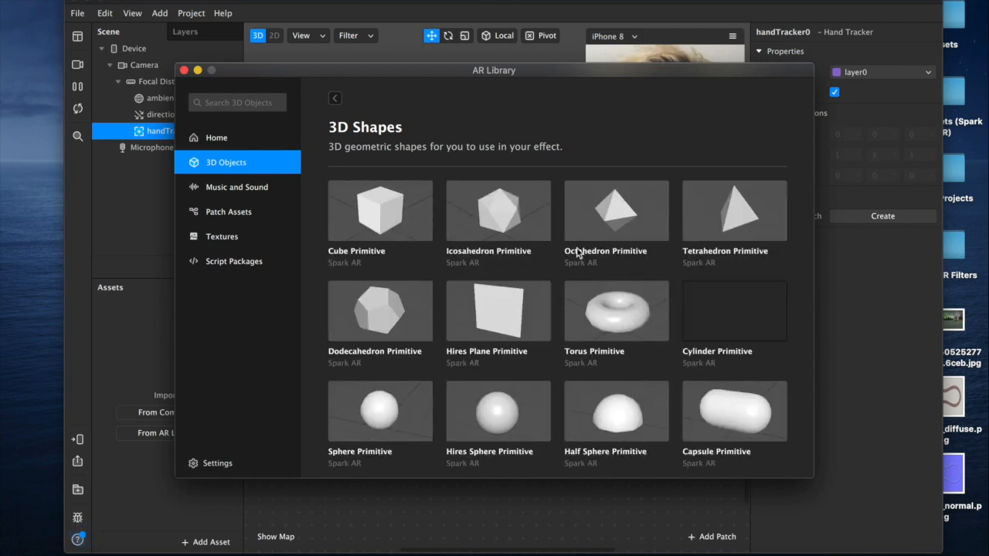
# Import the Sphere Primitive into the Untitled project and place the sphere in the scene as a child of handTracker0.
pyautogui.scroll(-5, 576, 249)
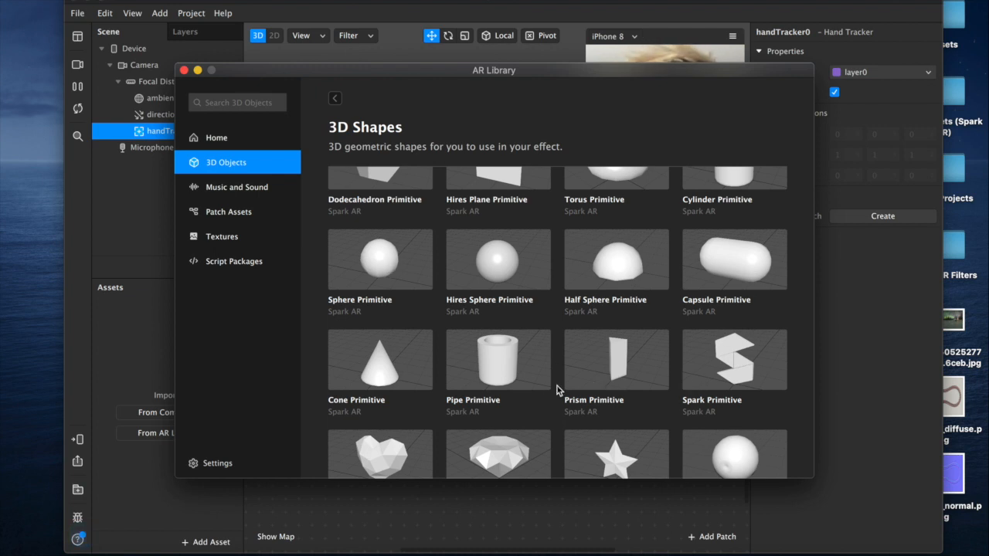
pyautogui.scroll(-2, 556, 389)
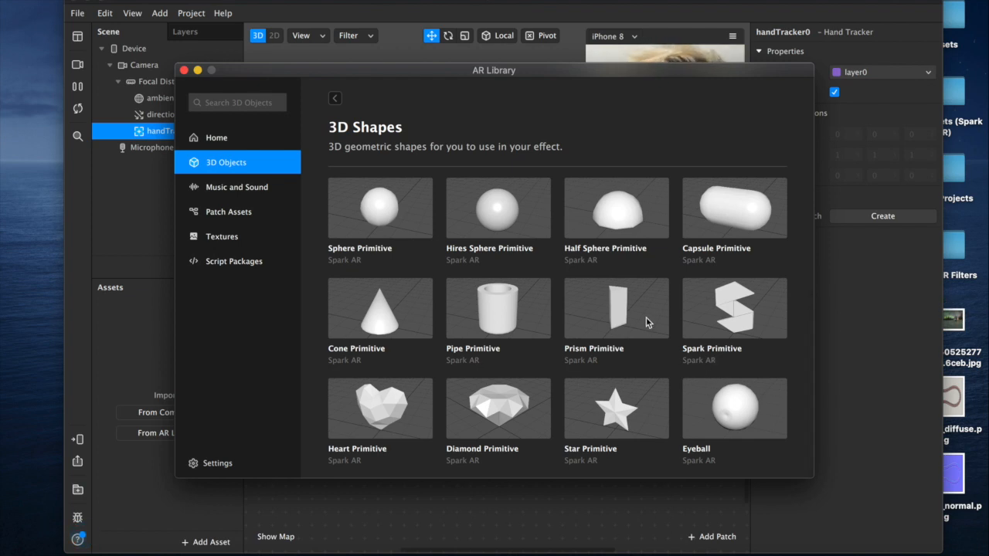
pyautogui.scroll(5, 542, 249)
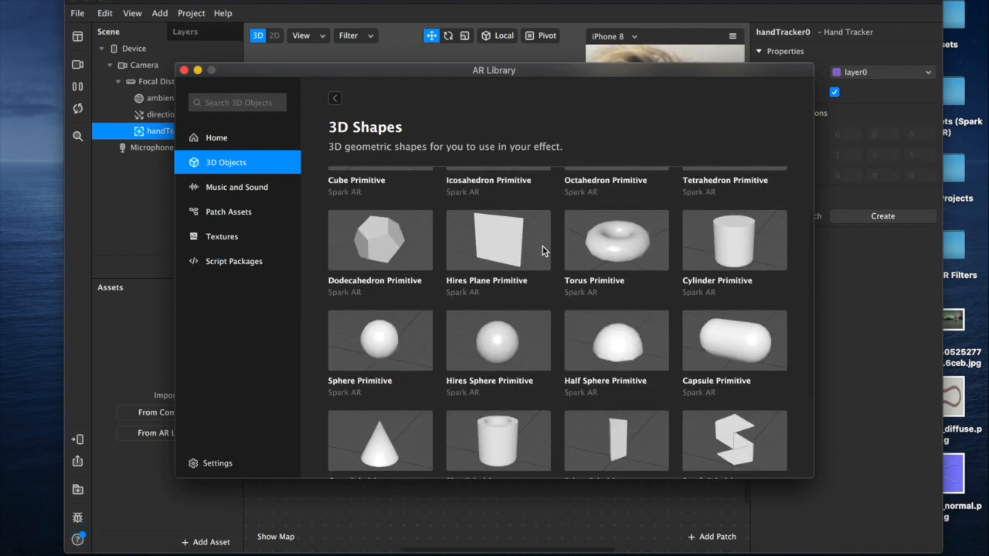
pyautogui.scroll(3, 542, 249)
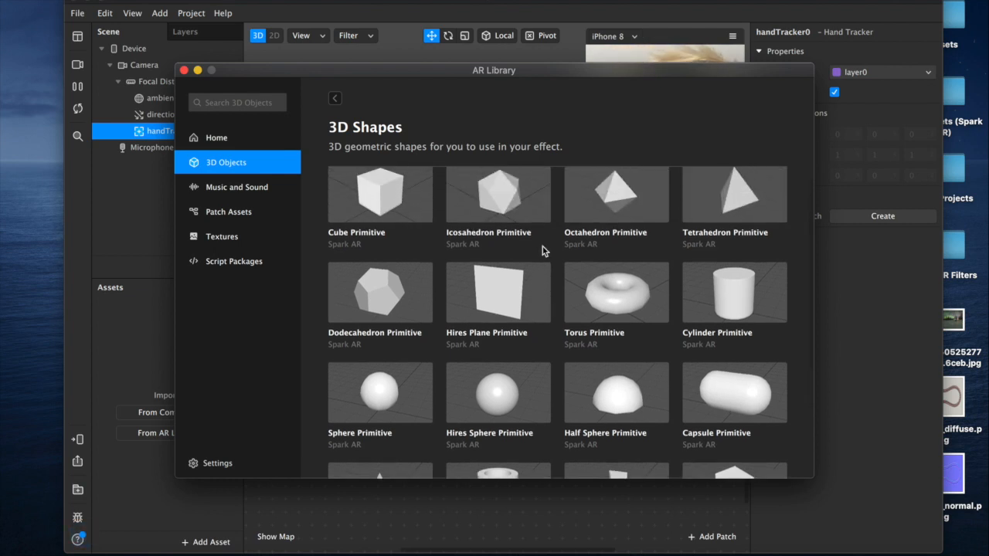
pyautogui.scroll(-4, 541, 251)
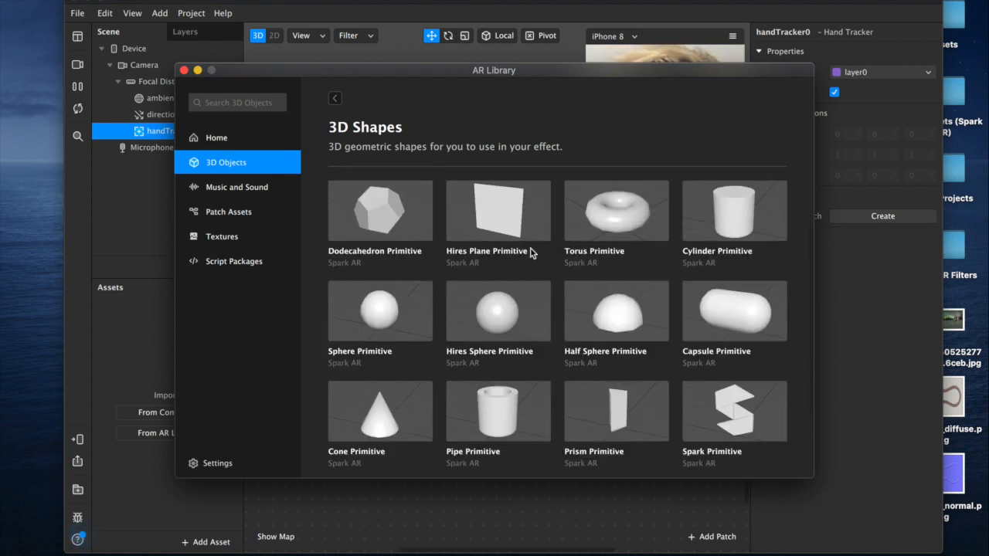
pyautogui.click(394, 302)
pyautogui.click(724, 129)
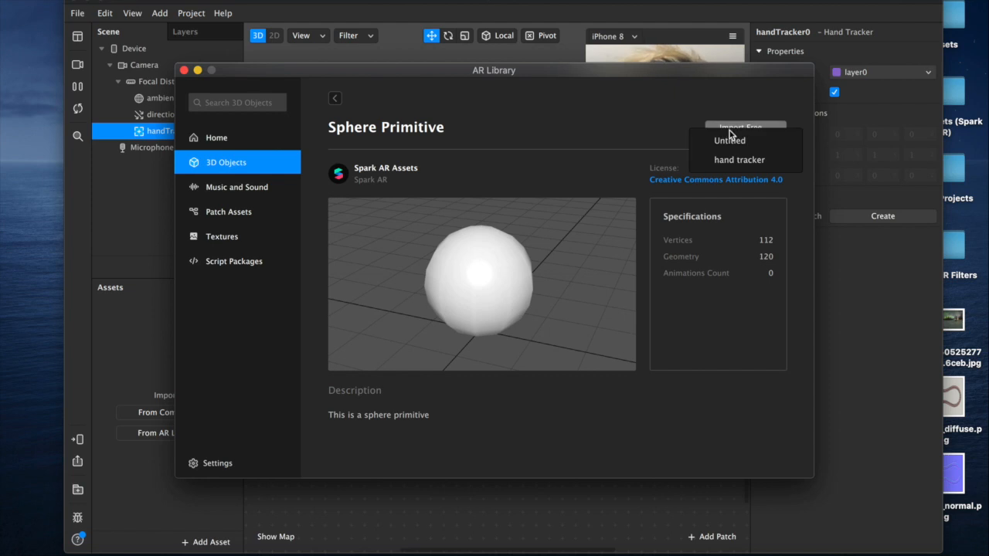
pyautogui.click(729, 140)
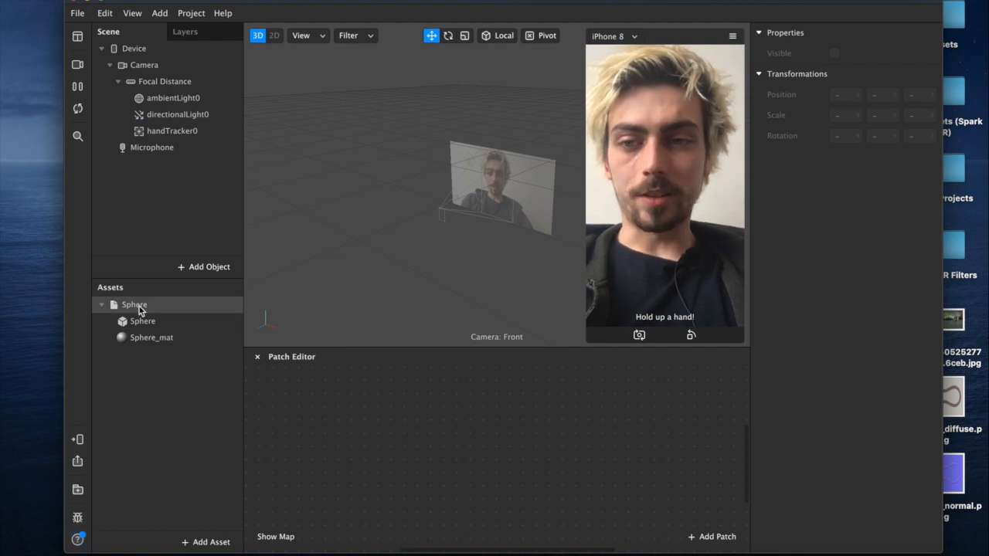
pyautogui.moveTo(139, 305); pyautogui.dragTo(171, 123)
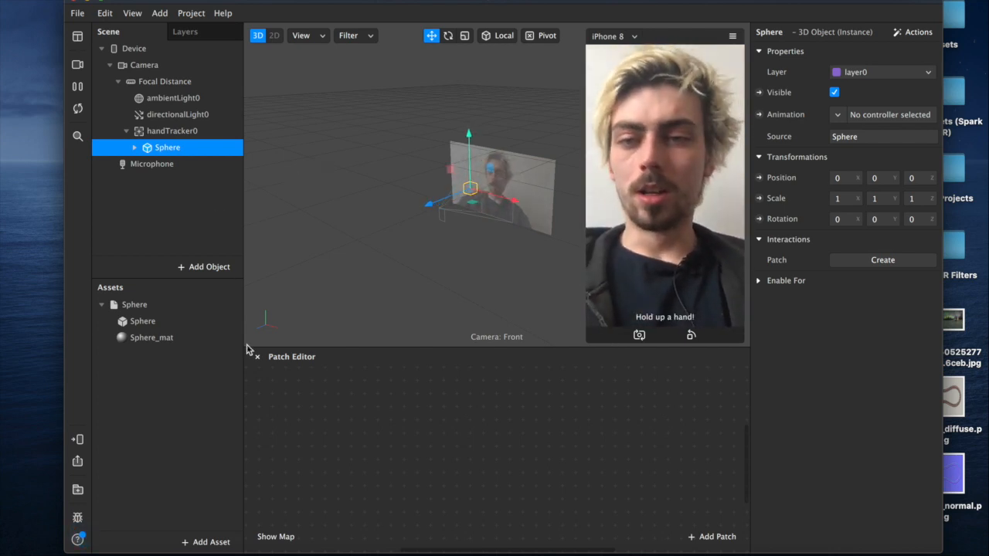
# Import the 360 photo, baseball_diffuse and baseball_normal images from the desktop as textures and select the photo texture.
pyautogui.click(953, 319)
pyautogui.moveTo(948, 417); pyautogui.dragTo(181, 389)
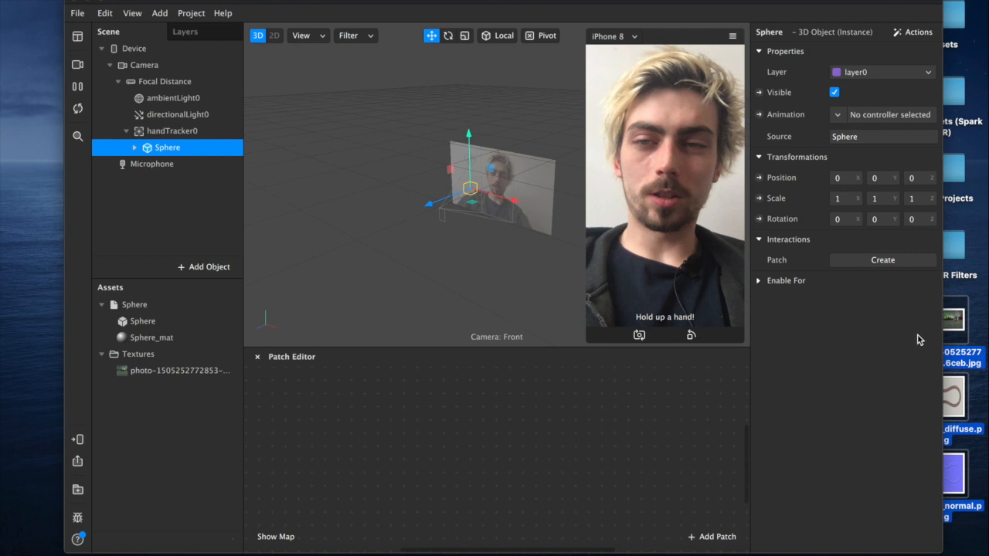
pyautogui.click(150, 376)
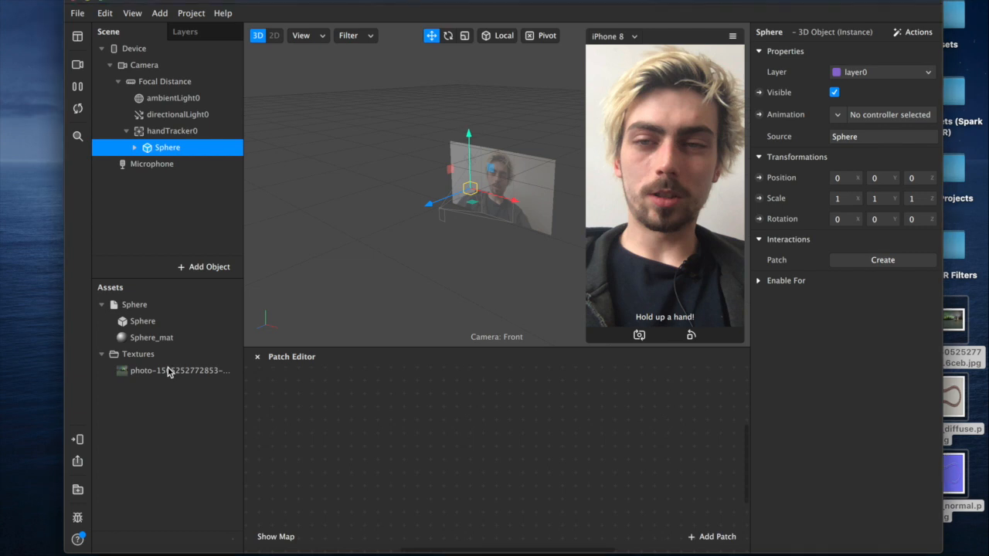
pyautogui.click(168, 372)
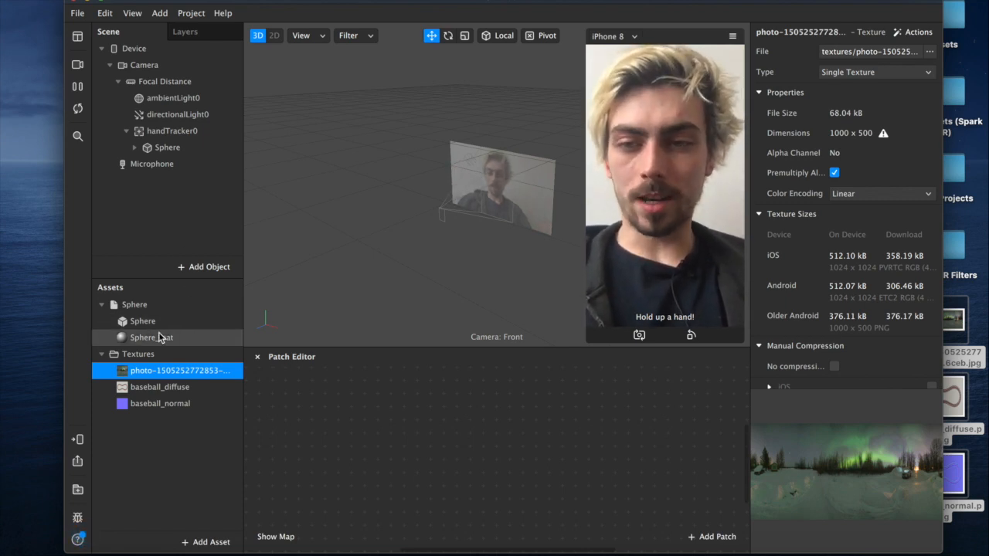
# Rename the Sphere object under handTracker0 to "360 photos".
pyautogui.click(169, 150)
pyautogui.click(159, 150)
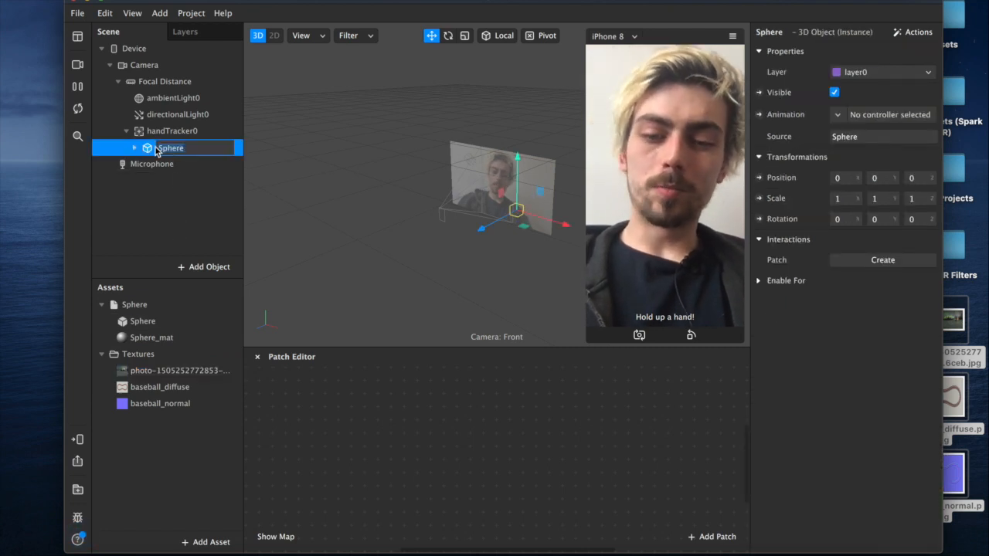
pyautogui.write('360 photos')
pyautogui.press('Return')
# Expand the 360 photos object and rename its Sphere mesh to "360 photos" as well.
pyautogui.click(135, 147)
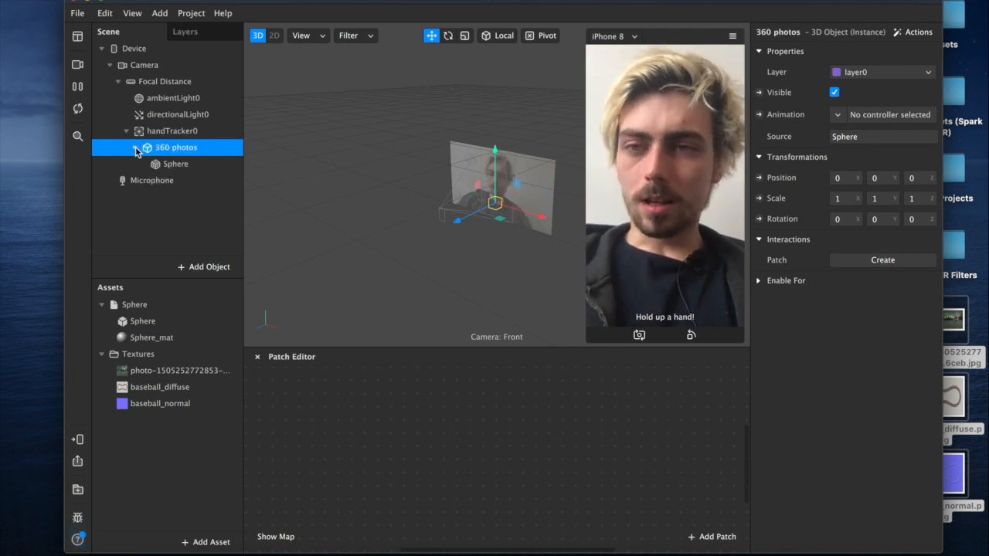
pyautogui.click(164, 166)
pyautogui.click(170, 166)
pyautogui.write('360 photo')
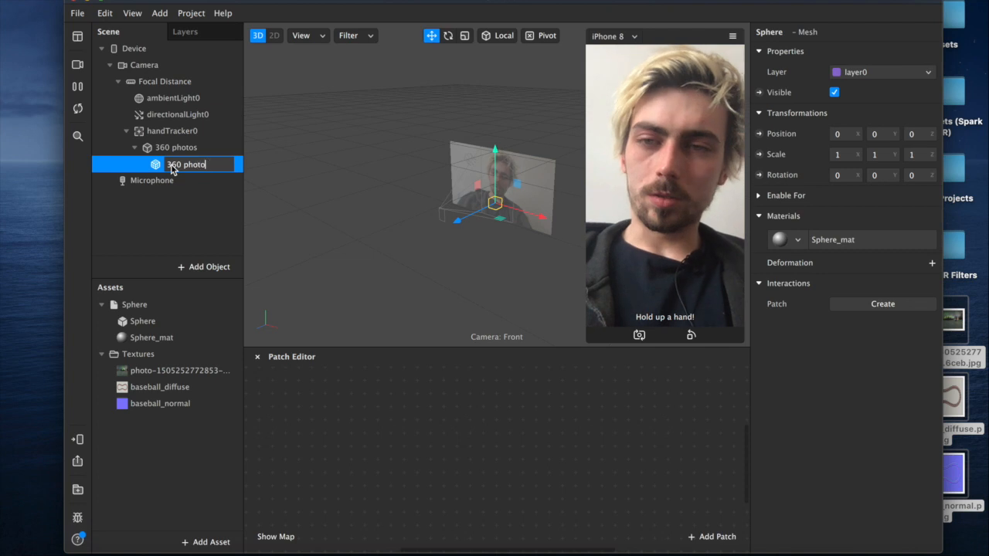
pyautogui.write('s')
pyautogui.press('Return')
pyautogui.click(180, 148)
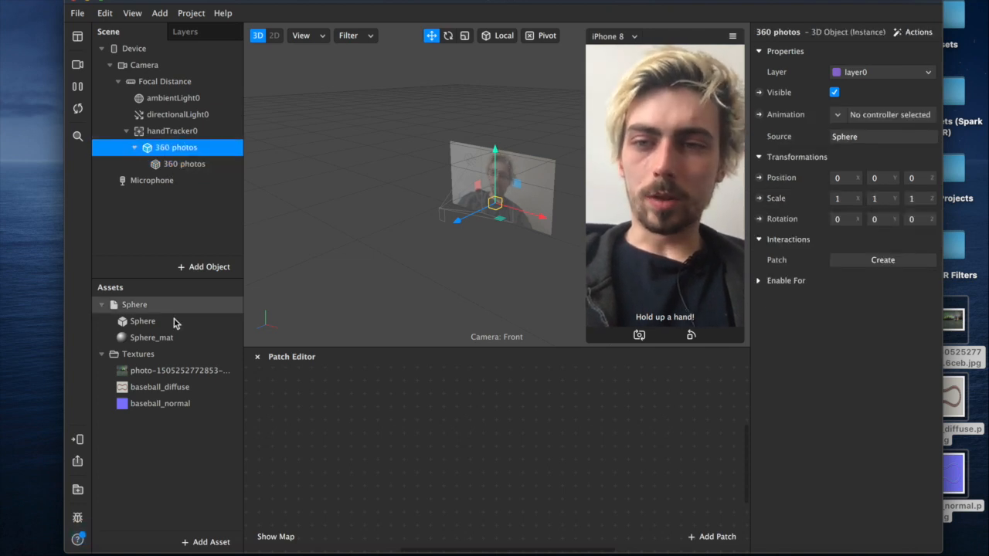
# Switch the Sphere_mat material's shader type to Standard and rename the material to "360 photos".
pyautogui.click(163, 340)
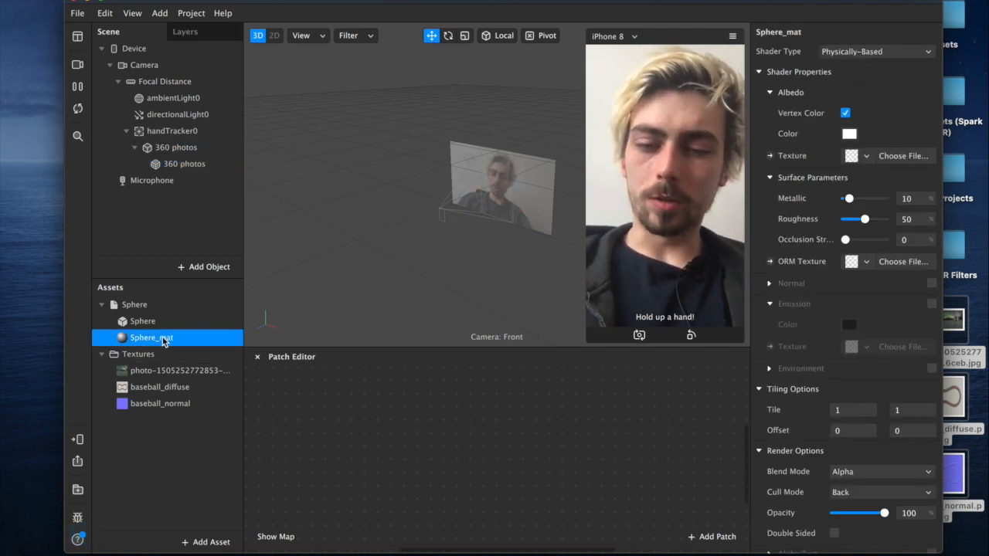
pyautogui.press('r')
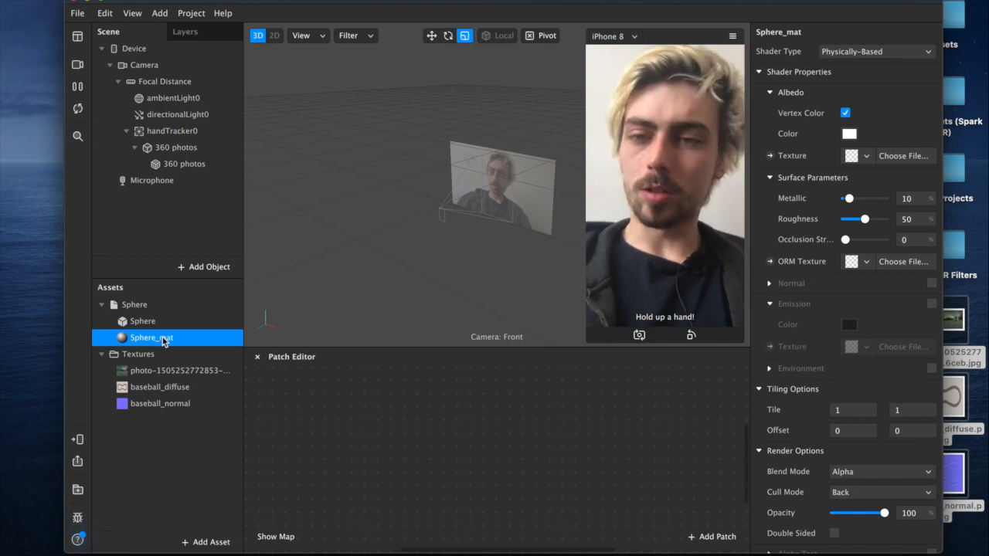
pyautogui.click(858, 52)
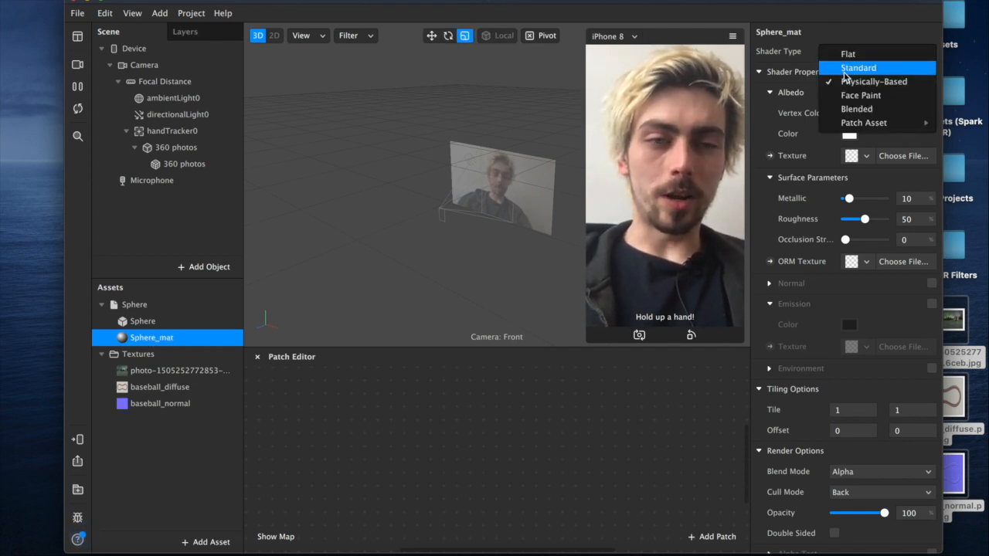
pyautogui.click(852, 69)
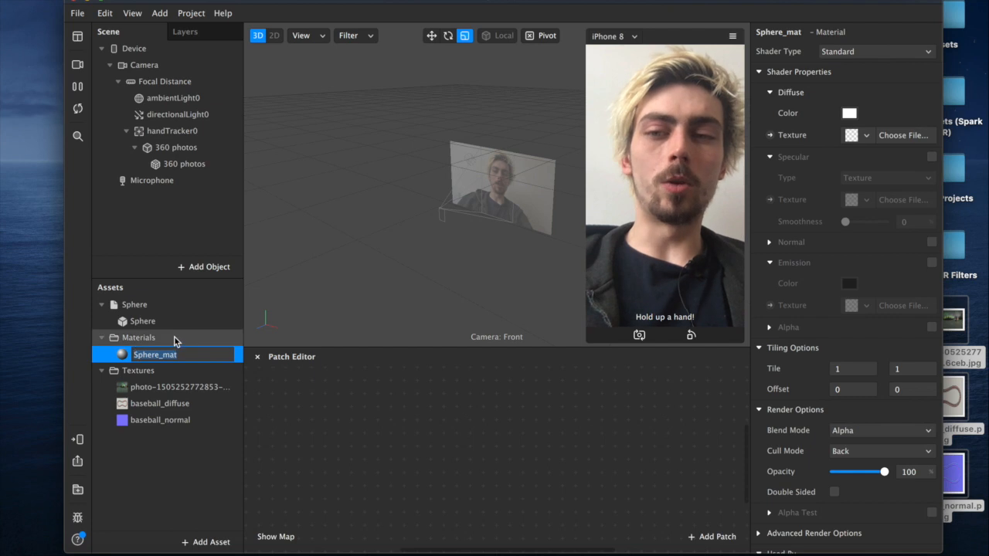
pyautogui.write('3')
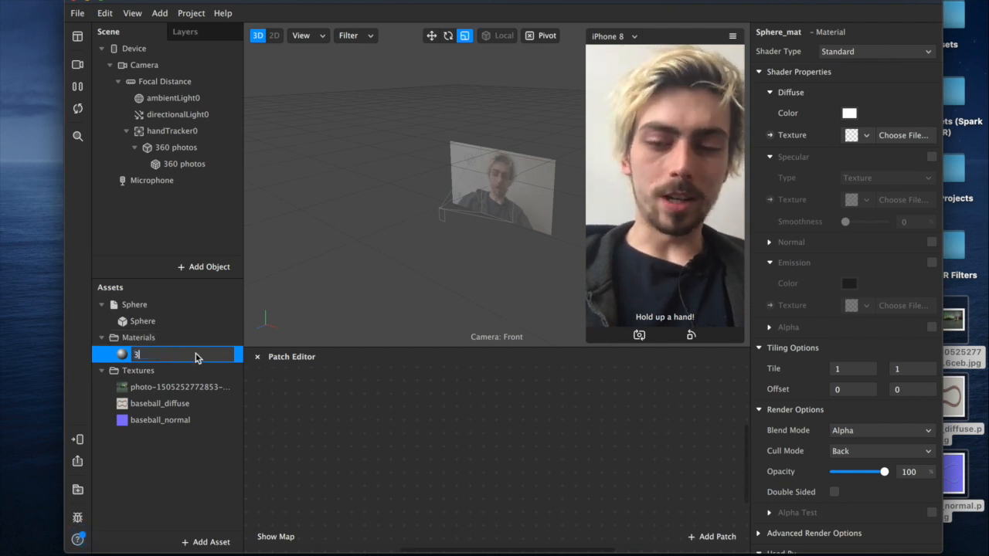
pyautogui.write('60 photos')
pyautogui.press('Return')
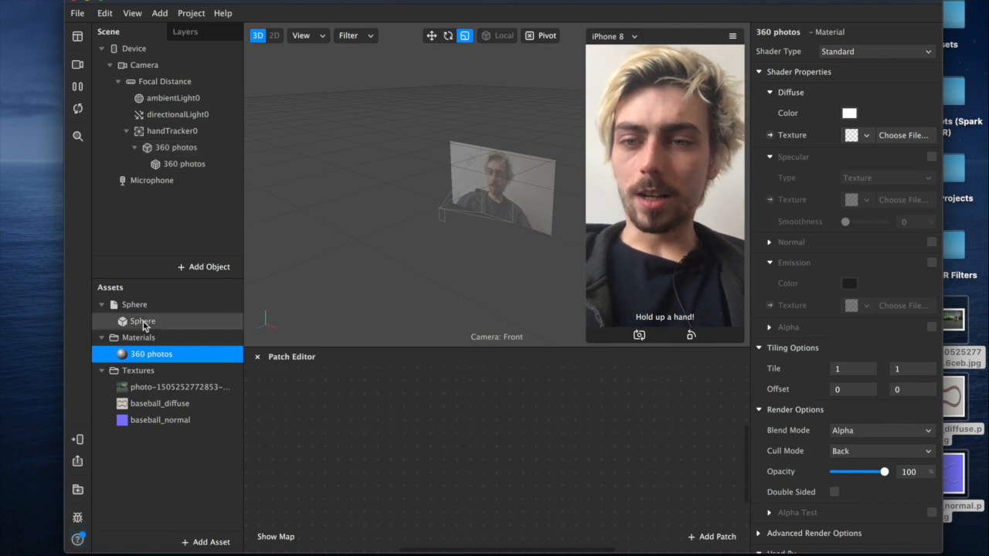
# Add a second Sphere asset to the scene as a child of handTracker0 and rename it to "Baseball".
pyautogui.moveTo(149, 309); pyautogui.dragTo(180, 129)
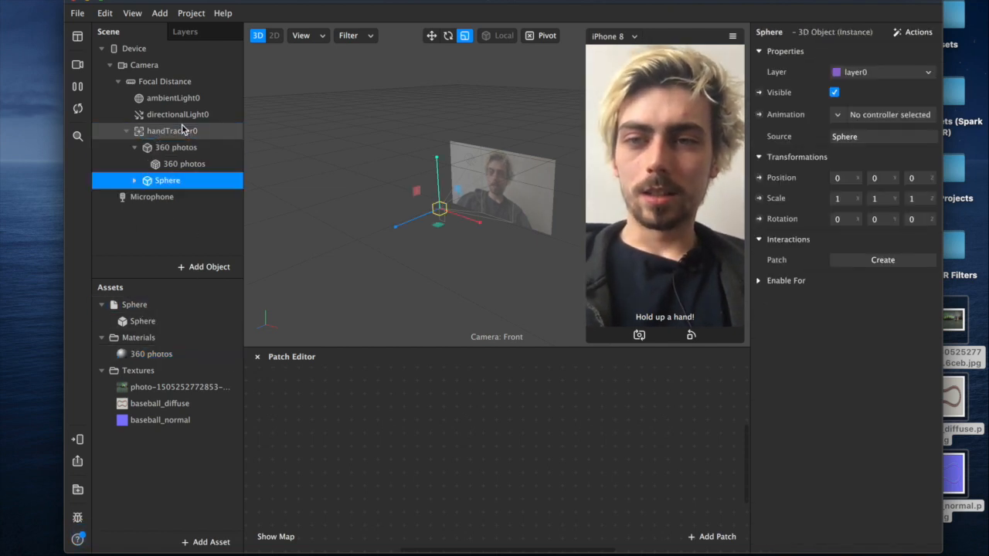
pyautogui.doubleClick(165, 182)
pyautogui.write('Baseball')
pyautogui.press('Return')
# Expand the Baseball object and rename its Sphere mesh to "baseball".
pyautogui.click(135, 181)
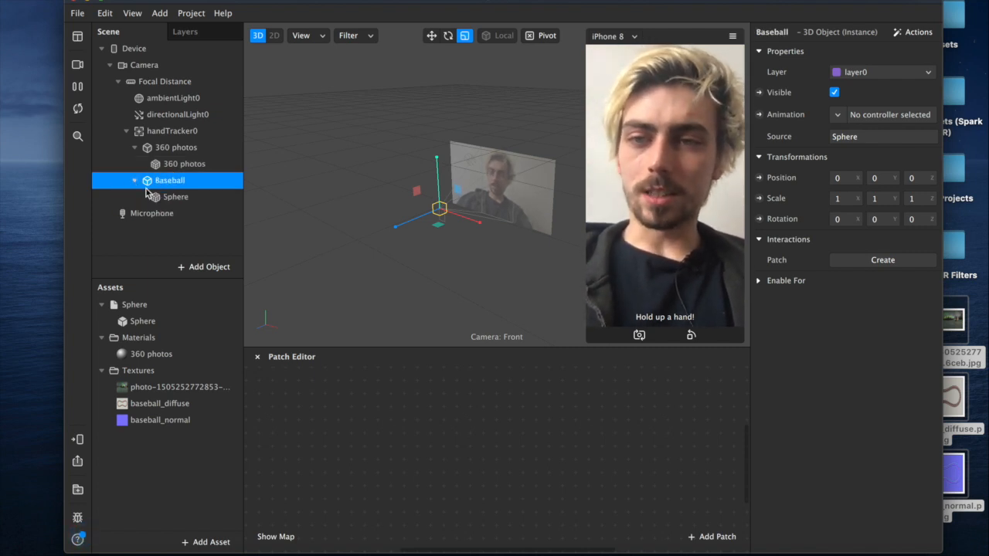
pyautogui.doubleClick(175, 198)
pyautogui.write('na')
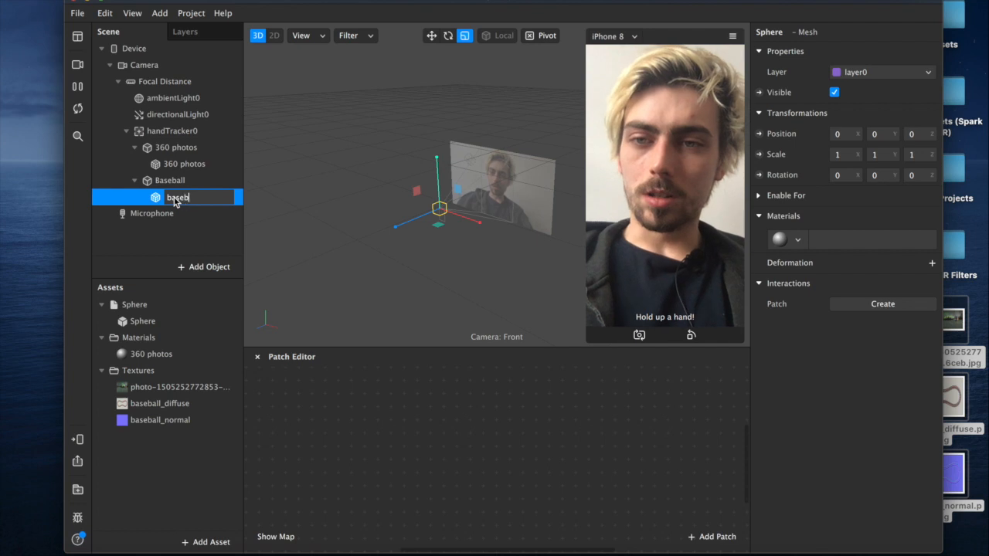
pyautogui.press('Return')
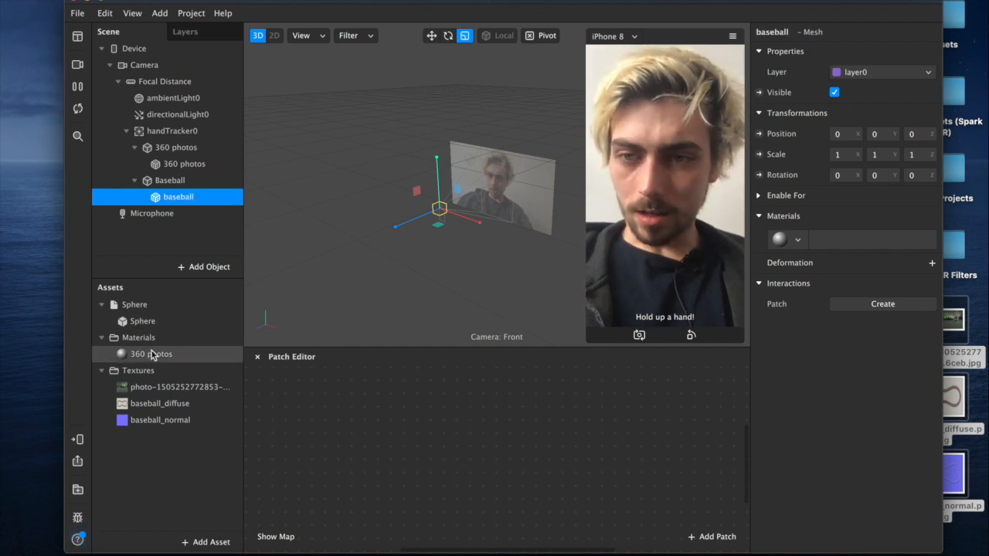
# Create a new material for the baseball mesh and rename that material to "baseball".
pyautogui.click(797, 240)
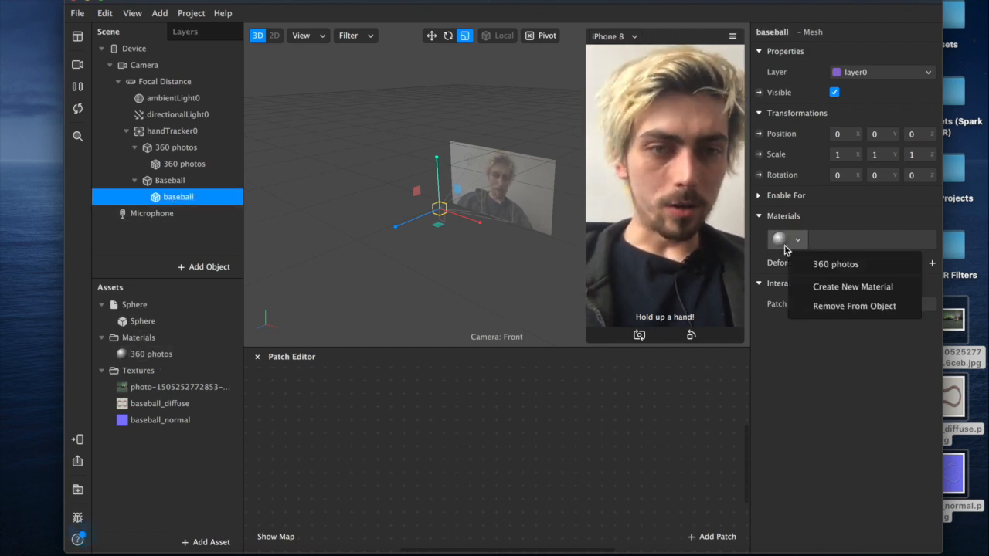
pyautogui.click(815, 287)
pyautogui.doubleClick(151, 371)
pyautogui.write('baseball')
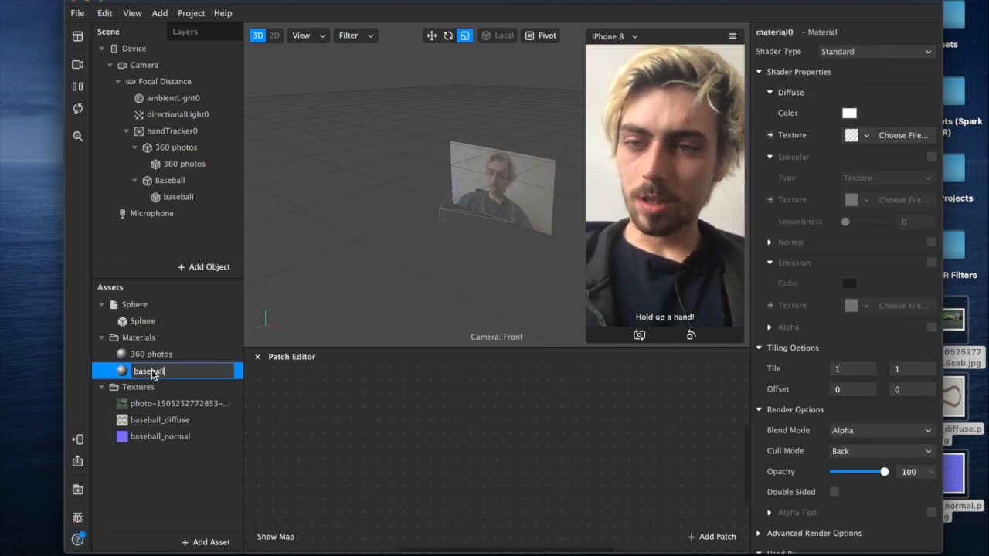
pyautogui.press('Return')
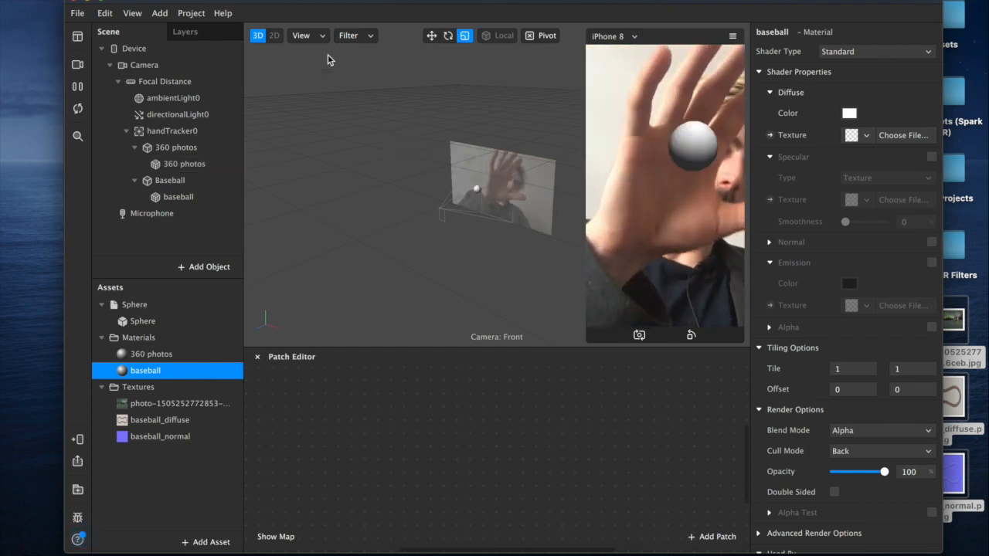
# Add a Screen Tap patch to the empty patch graph.
pyautogui.doubleClick(359, 441)
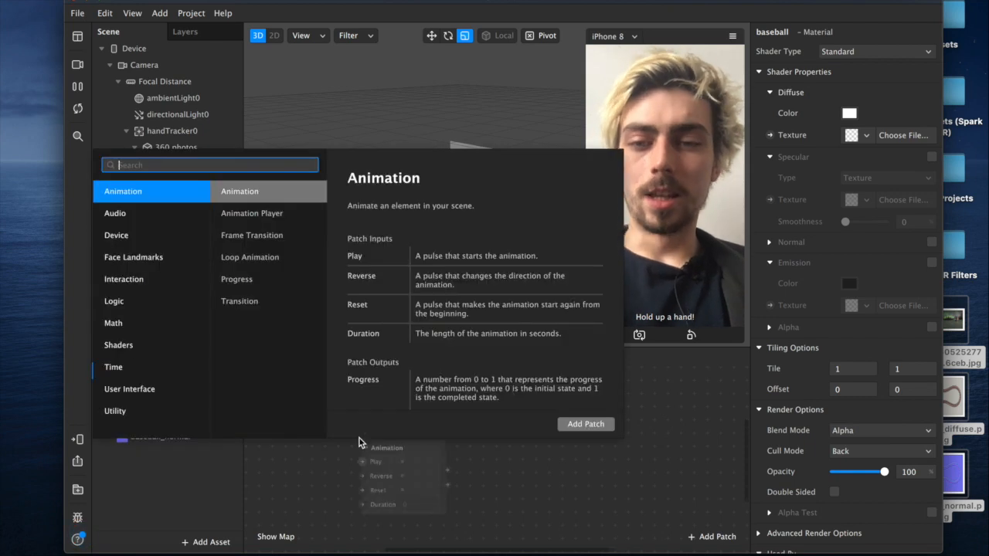
pyautogui.write('screen')
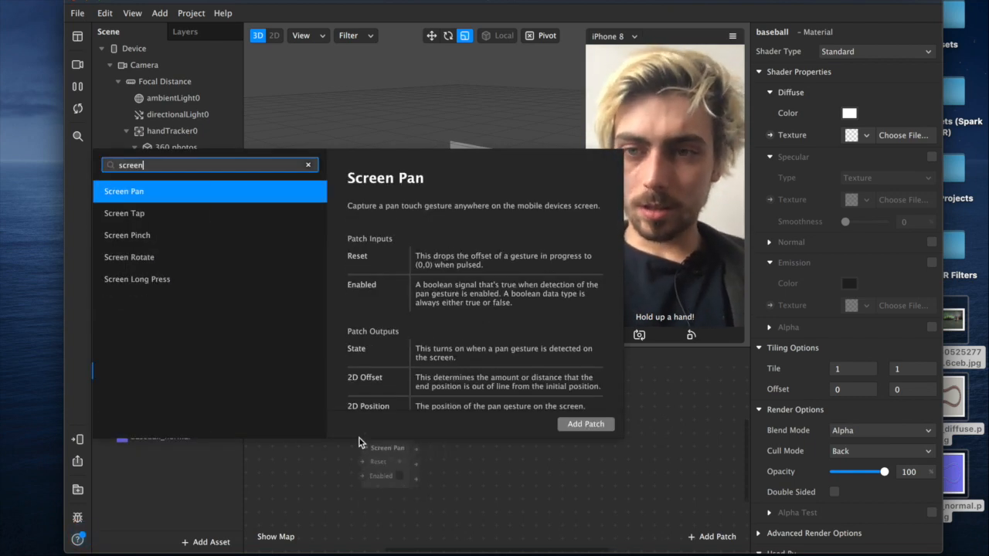
pyautogui.press('Down')
pyautogui.press('Return')
# Add a Counter patch whose Increase input is fed by the Screen Tap output, and place it beside that patch.
pyautogui.moveTo(391, 450); pyautogui.dragTo(413, 454)
pyautogui.write('coiu')
pyautogui.press('BackSpace')
pyautogui.press('BackSpace')
pyautogui.press('BackSpace')
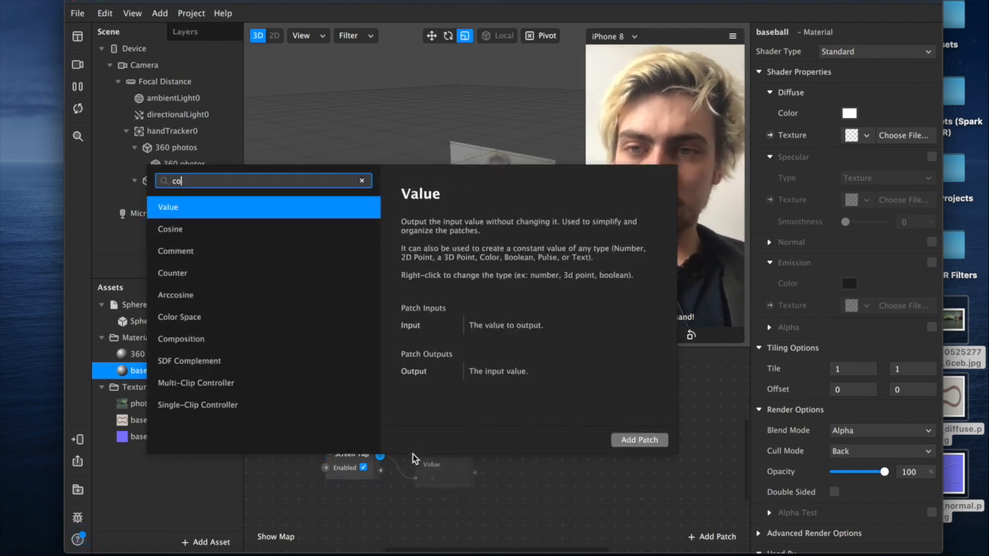
pyautogui.write('ounte')
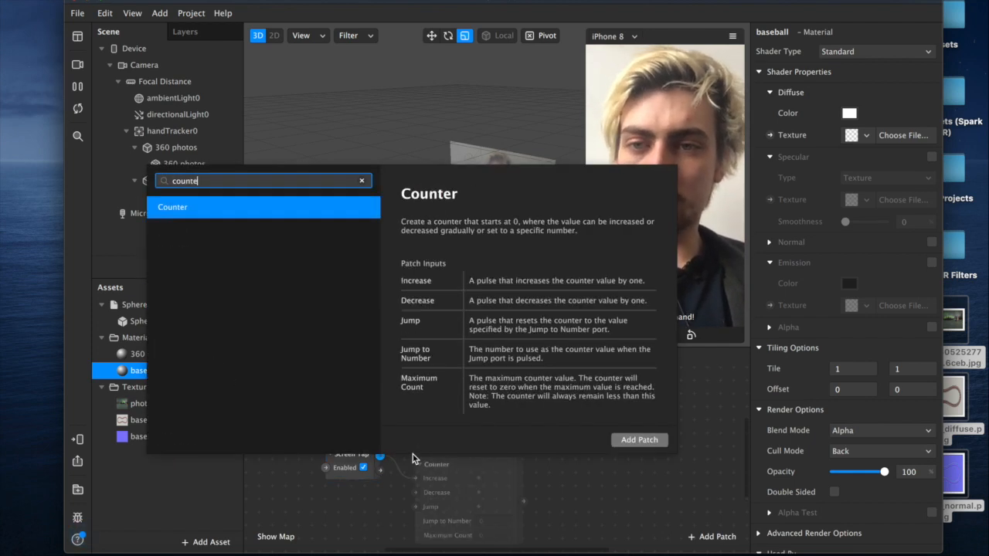
pyautogui.press('Return')
pyautogui.moveTo(463, 481); pyautogui.dragTo(456, 430)
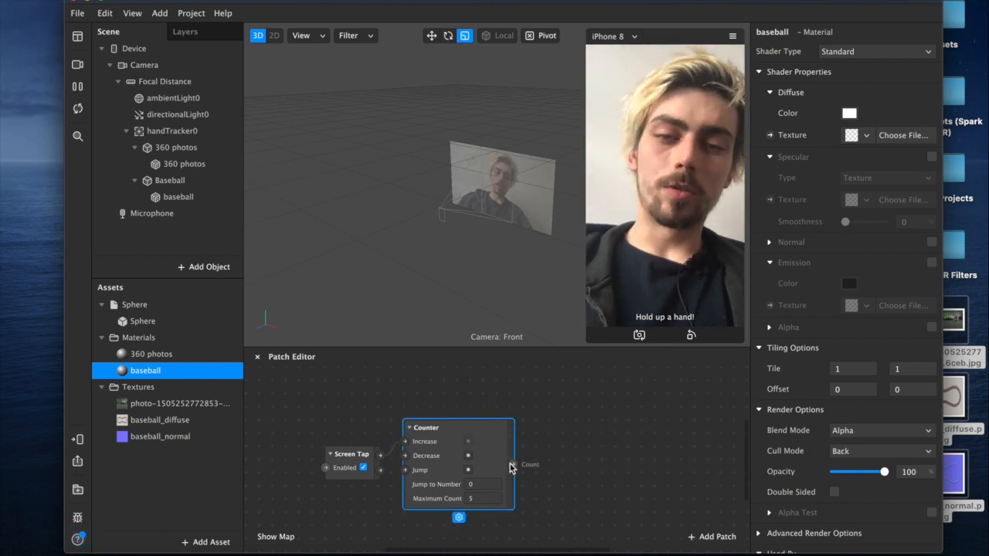
# Add an Equals Exactly patch fed by the Counter's Count output and position it up and to the right of the Counter.
pyautogui.moveTo(514, 466); pyautogui.dragTo(544, 456)
pyautogui.write('equa')
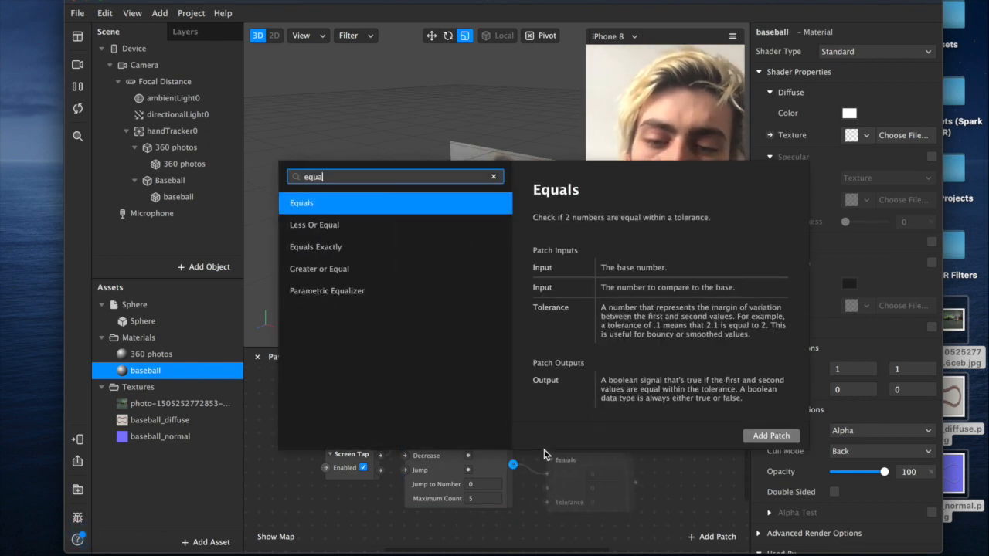
pyautogui.press('Down')
pyautogui.press('Down')
pyautogui.press('Return')
pyautogui.click(578, 448)
pyautogui.hscroll(4, 622, 442)
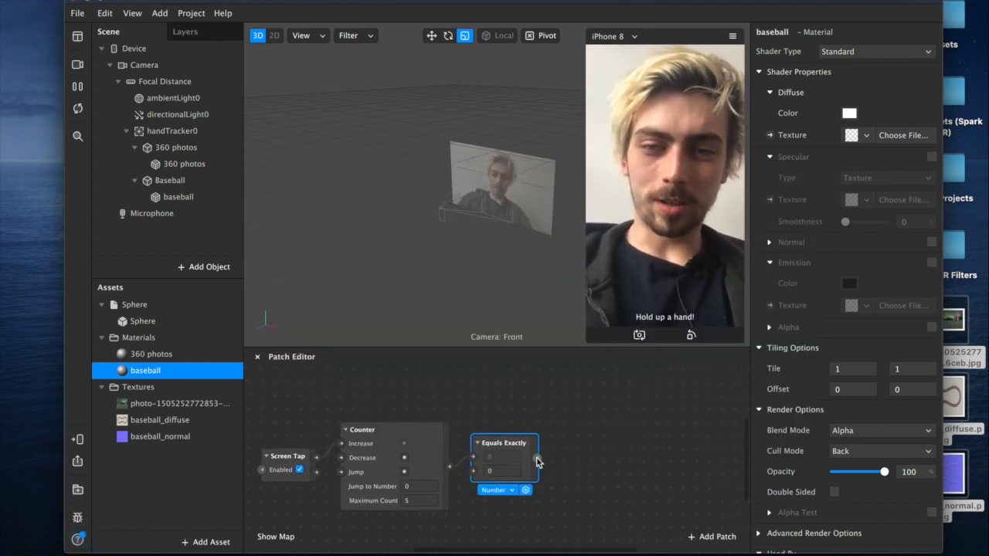
pyautogui.moveTo(505, 443); pyautogui.dragTo(504, 415)
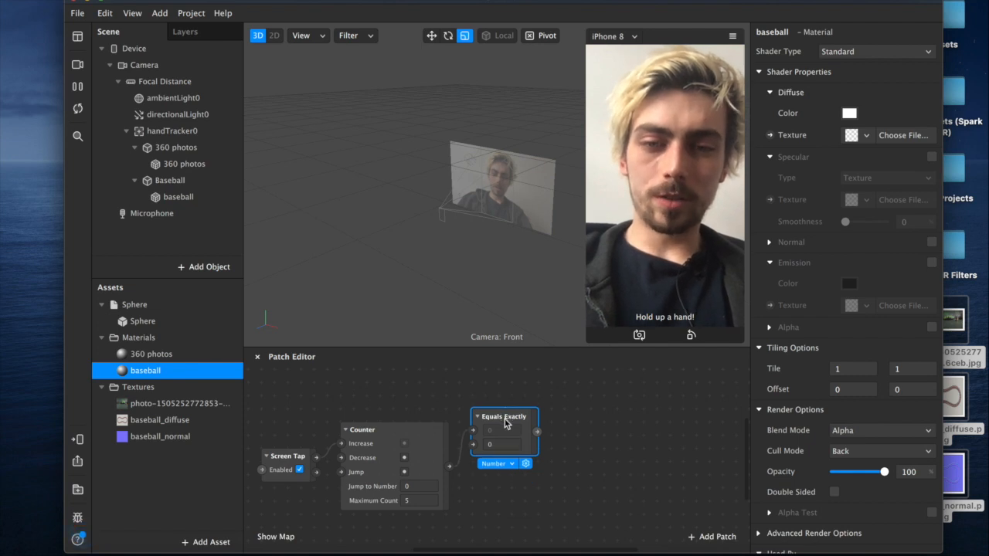
# Duplicate the Equals Exactly patch, place the copy below the original and set its comparison value to 1.
pyautogui.press('super+d')
pyautogui.moveTo(524, 452); pyautogui.dragTo(494, 498)
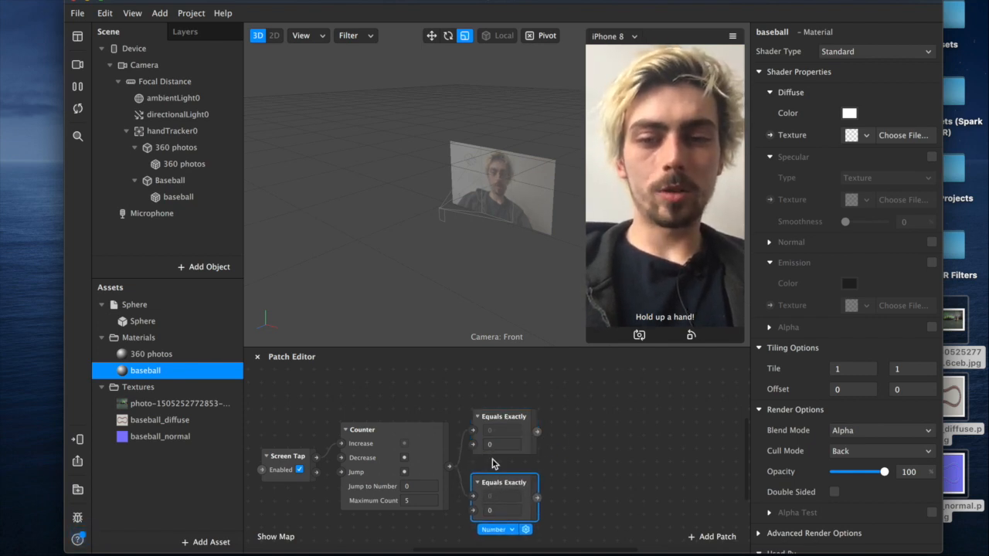
pyautogui.write('1')
pyautogui.press('Return')
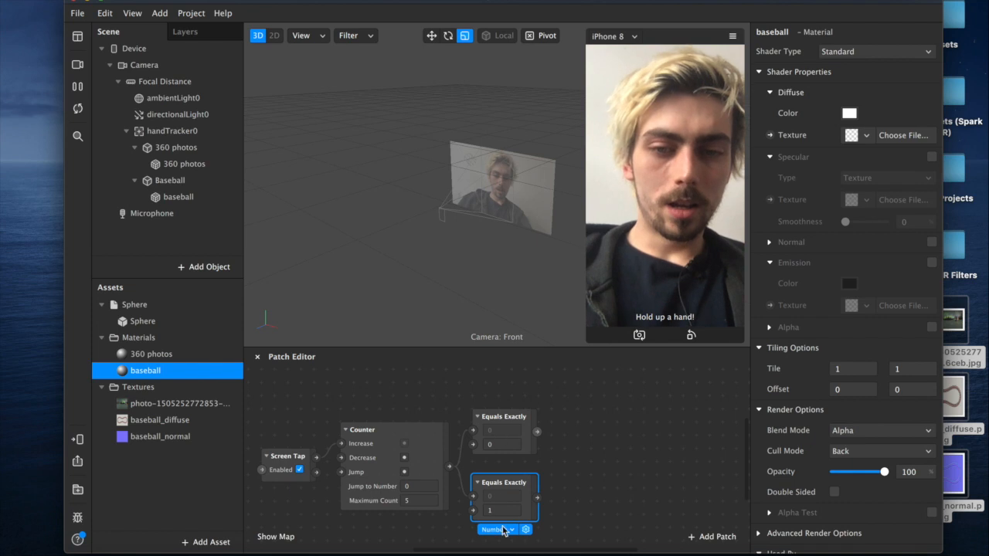
# Set the Counter patch's Maximum Count to 2.
pyautogui.click(418, 501)
pyautogui.write('2')
pyautogui.press('Return')
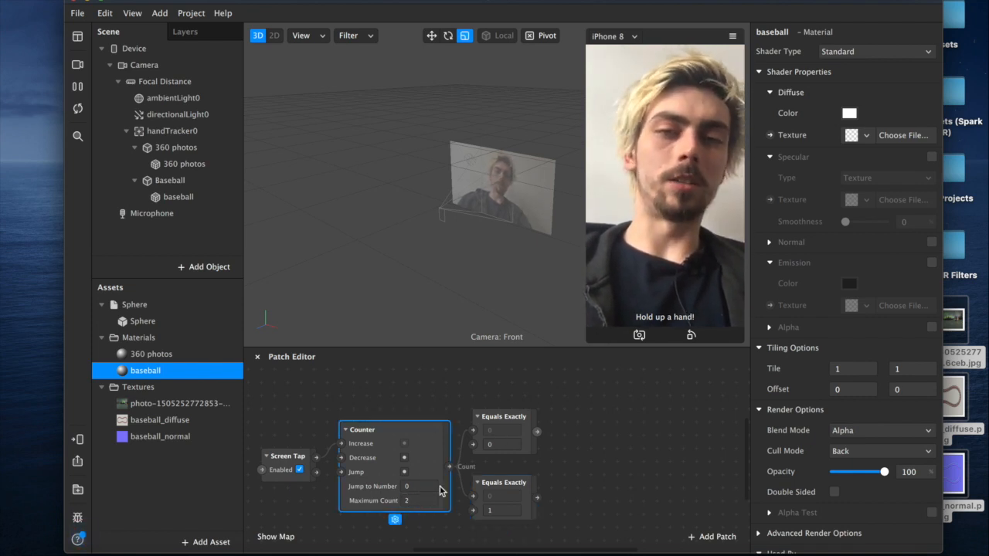
# Select both the 360 photos and Baseball objects under handTracker0 and create patches for their Visible property.
pyautogui.click(184, 148)
pyautogui.click(175, 182)
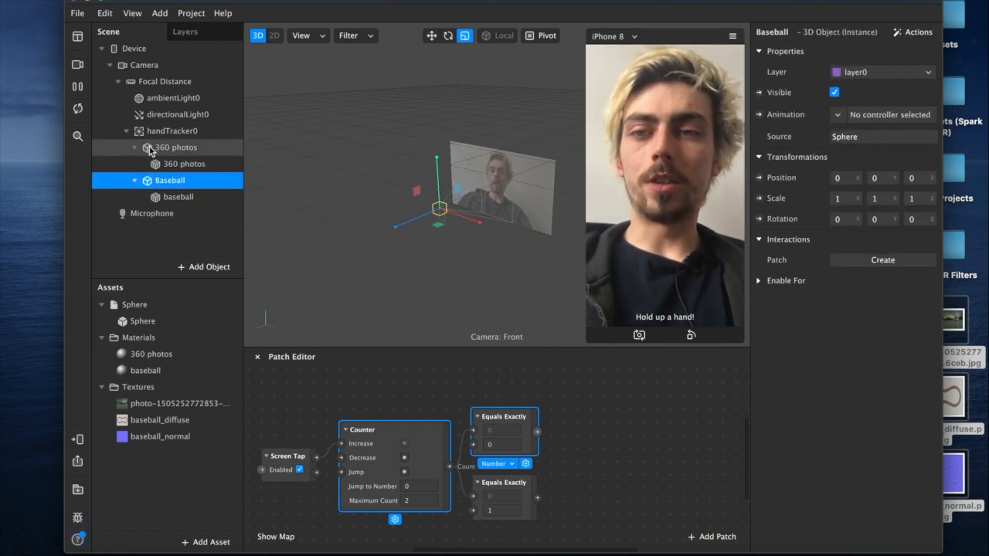
pyautogui.keyDown('super'); pyautogui.click(156, 149); pyautogui.keyUp('super')
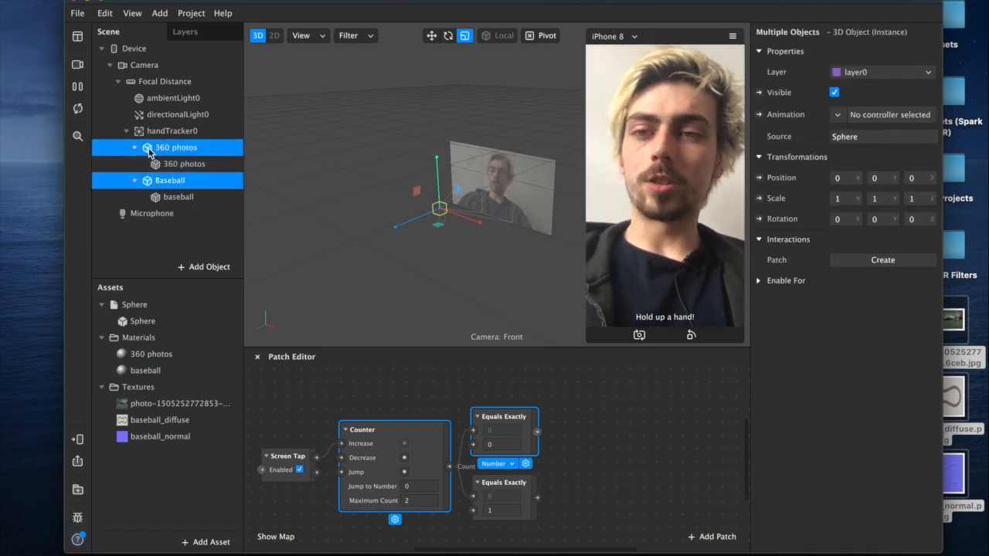
pyautogui.click(759, 92)
# Connect the upper Equals Exactly patch to the 360 photos visibility and the lower one to the Baseball visibility, aligning the patches.
pyautogui.moveTo(541, 474); pyautogui.dragTo(605, 435)
pyautogui.moveTo(537, 431); pyautogui.dragTo(566, 444)
pyautogui.moveTo(537, 498); pyautogui.dragTo(566, 509)
pyautogui.moveTo(582, 492); pyautogui.dragTo(582, 479)
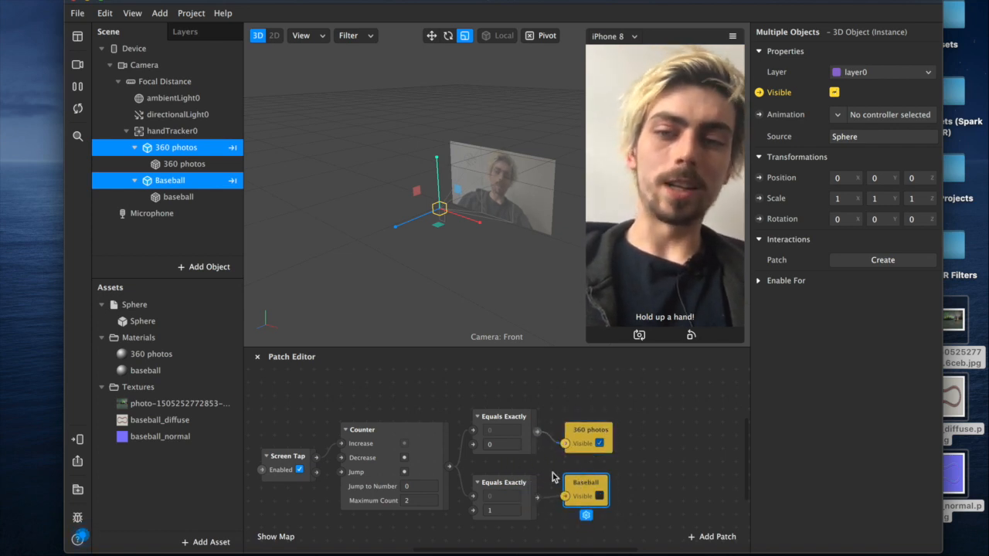
pyautogui.click(153, 356)
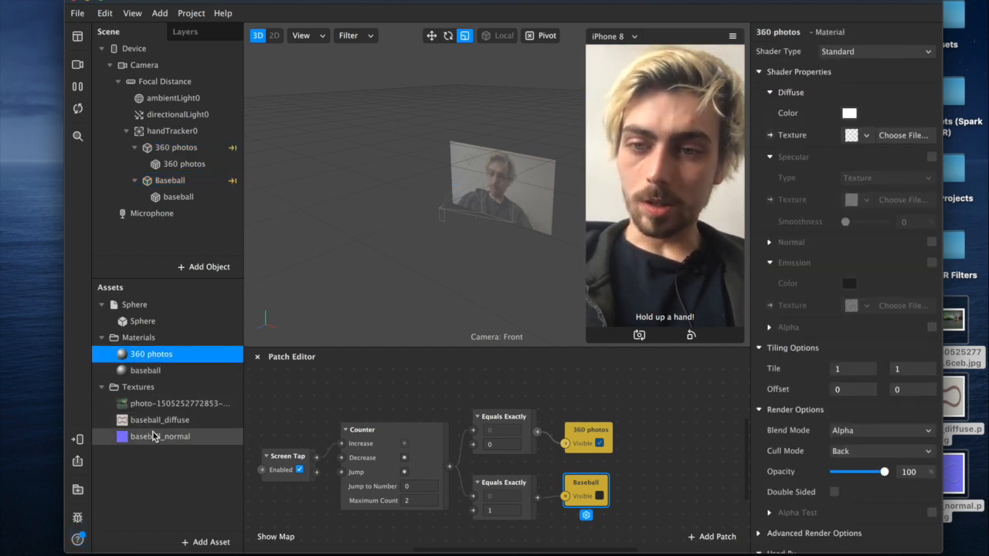
pyautogui.click(865, 136)
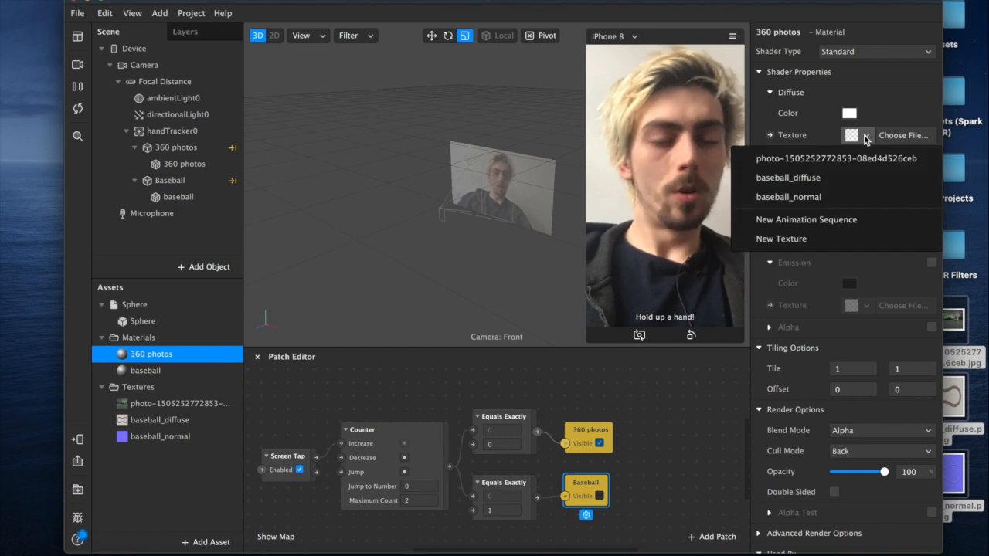
pyautogui.click(804, 159)
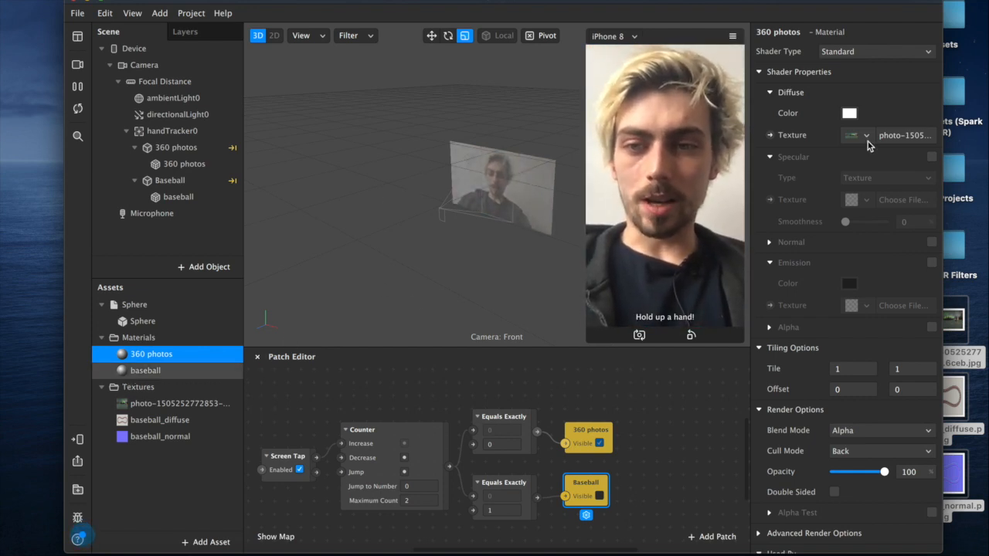
# Give the baseball material the baseball_diffuse diffuse texture, enable Normal and assign baseball_normal as its normal texture.
pyautogui.click(145, 371)
pyautogui.click(859, 135)
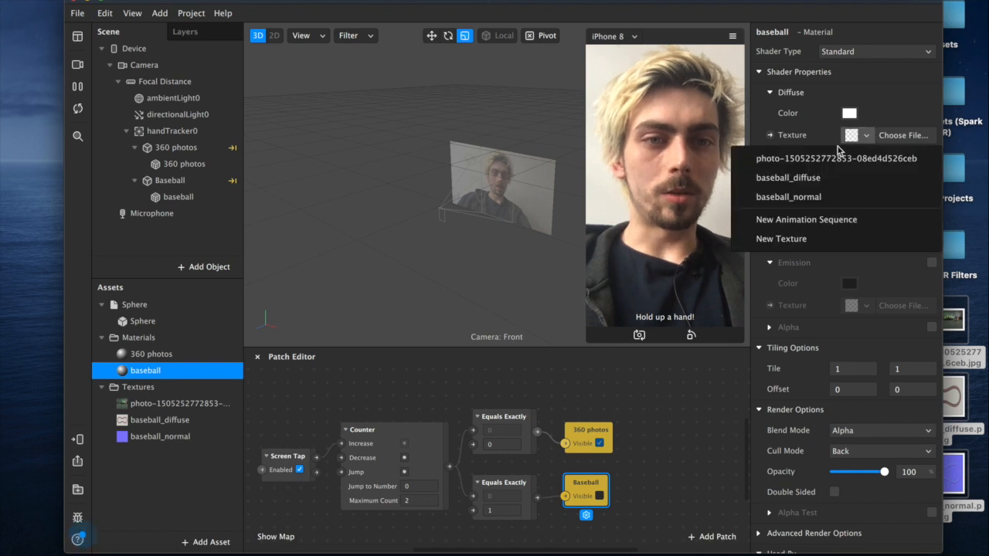
pyautogui.click(804, 179)
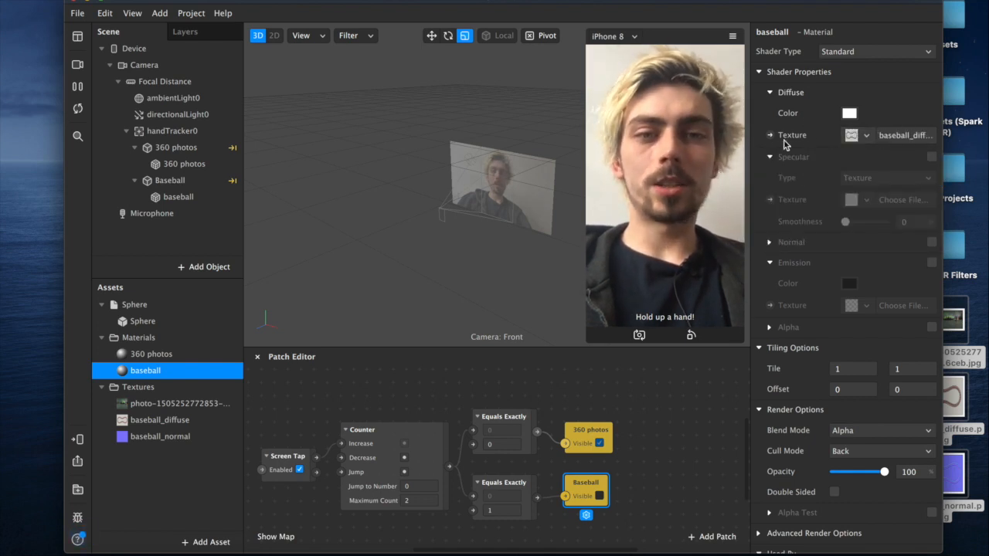
pyautogui.click(932, 243)
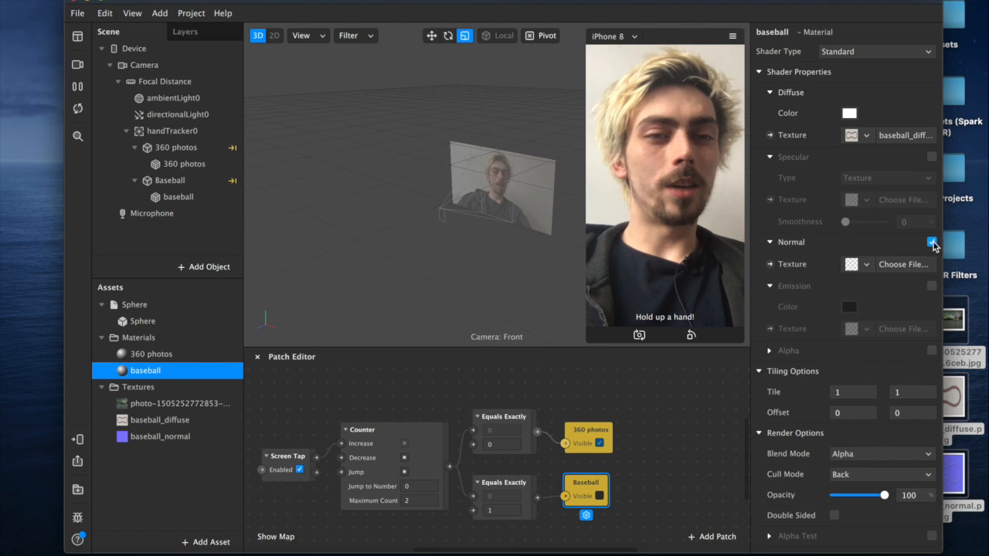
pyautogui.click(852, 265)
pyautogui.click(820, 328)
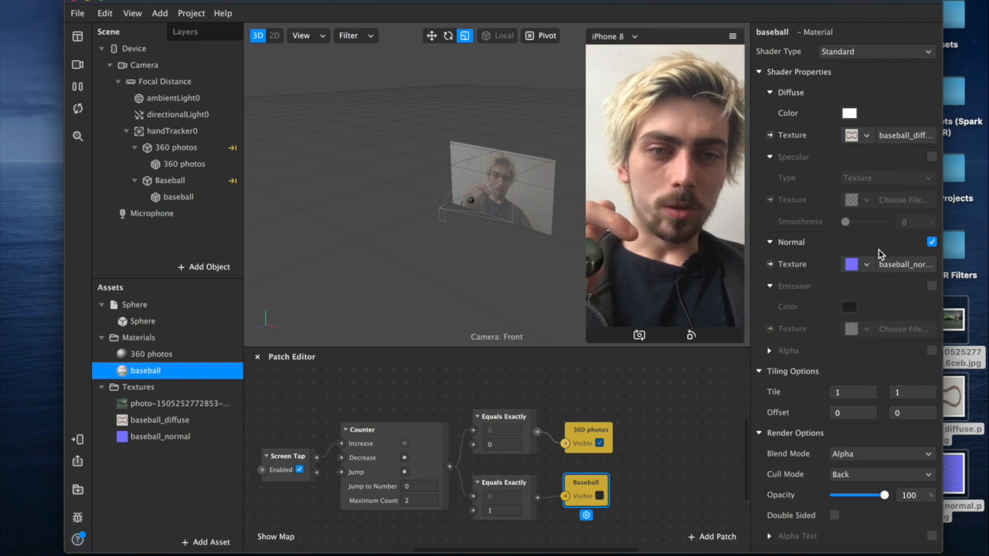
# Turn on touch simulation in the device preview to test switching between the spheres with a screen tap.
pyautogui.click(733, 37)
pyautogui.click(744, 60)
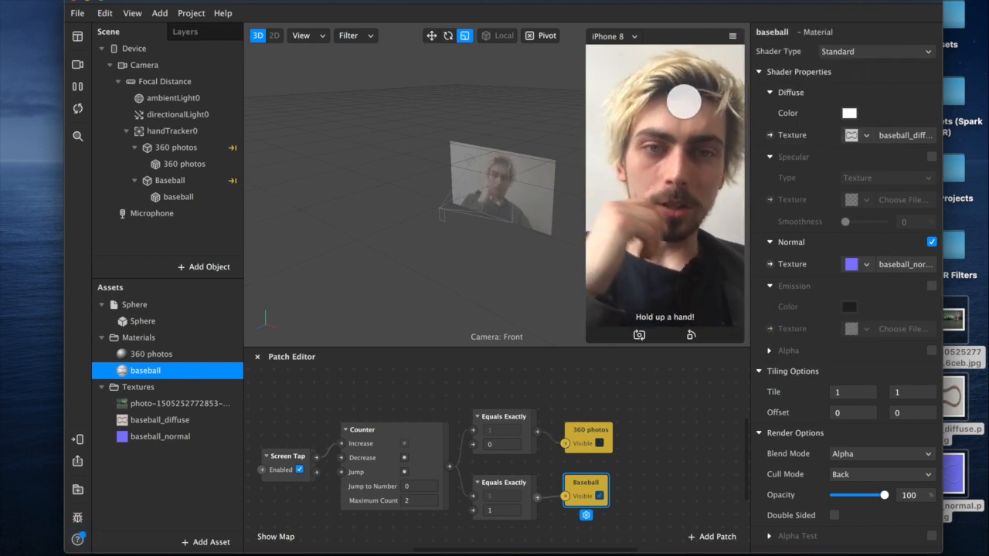
# Switch the preview to the baseball and remove the normal texture from the baseball material.
pyautogui.click(697, 239)
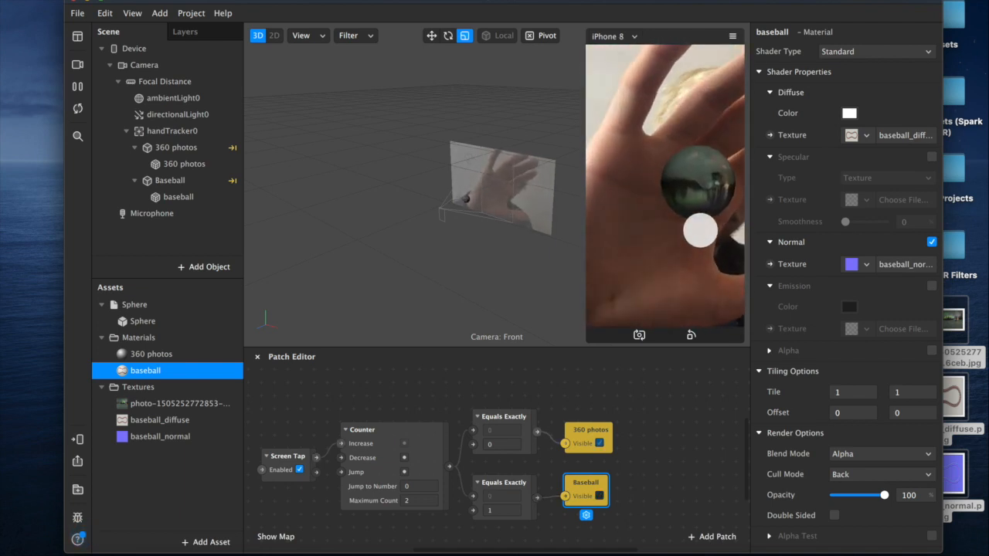
pyautogui.click(851, 265)
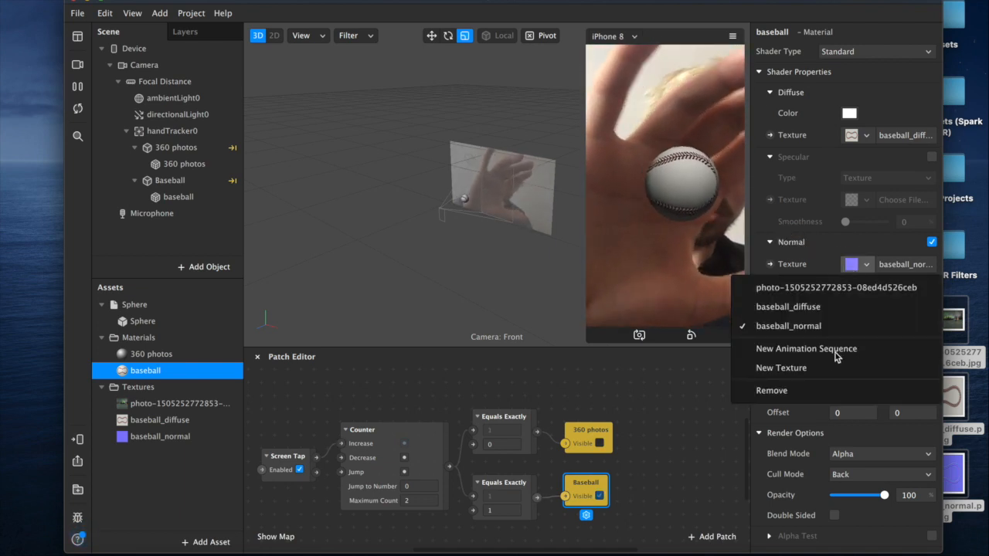
pyautogui.click(799, 391)
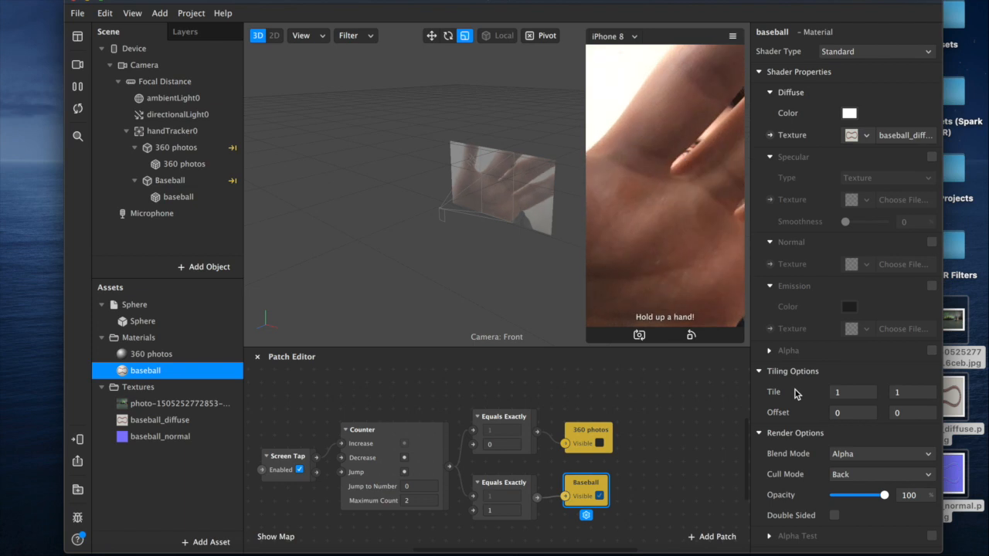
# Set the baseball mesh's scale to 2 on the X, Y and Z axes.
pyautogui.click(184, 163)
pyautogui.click(179, 197)
pyautogui.click(848, 155)
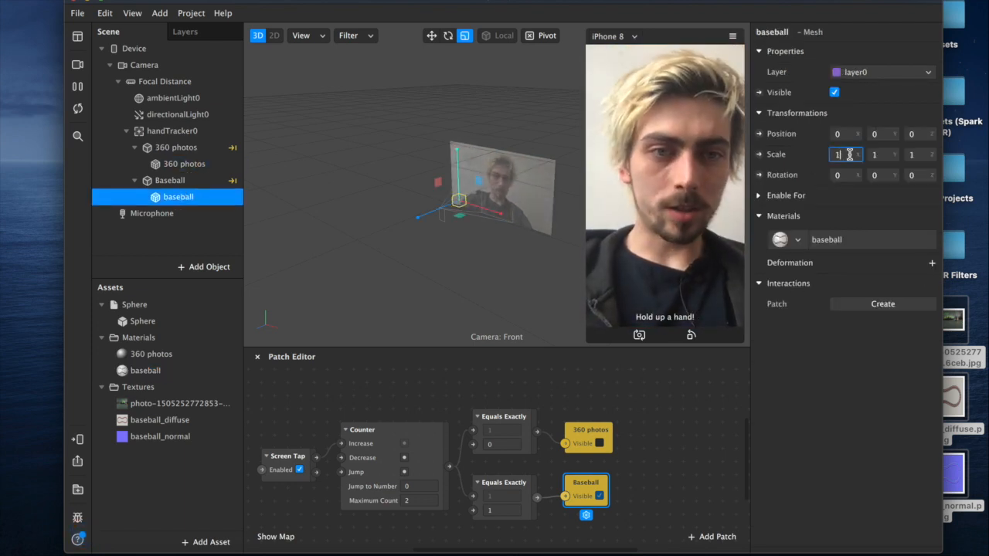
pyautogui.write('2')
pyautogui.click(873, 155)
pyautogui.write('2')
pyautogui.click(912, 155)
pyautogui.write('2')
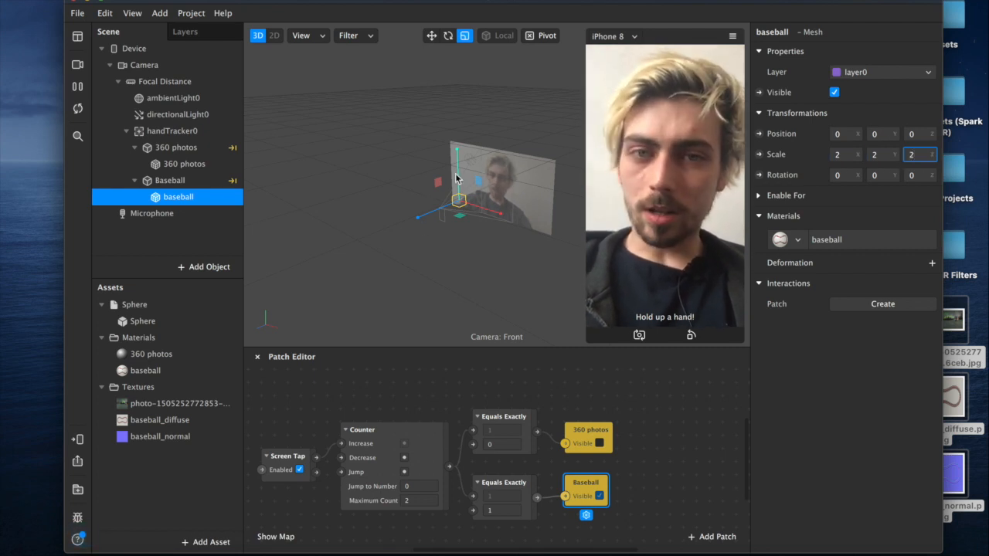
pyautogui.click(535, 252)
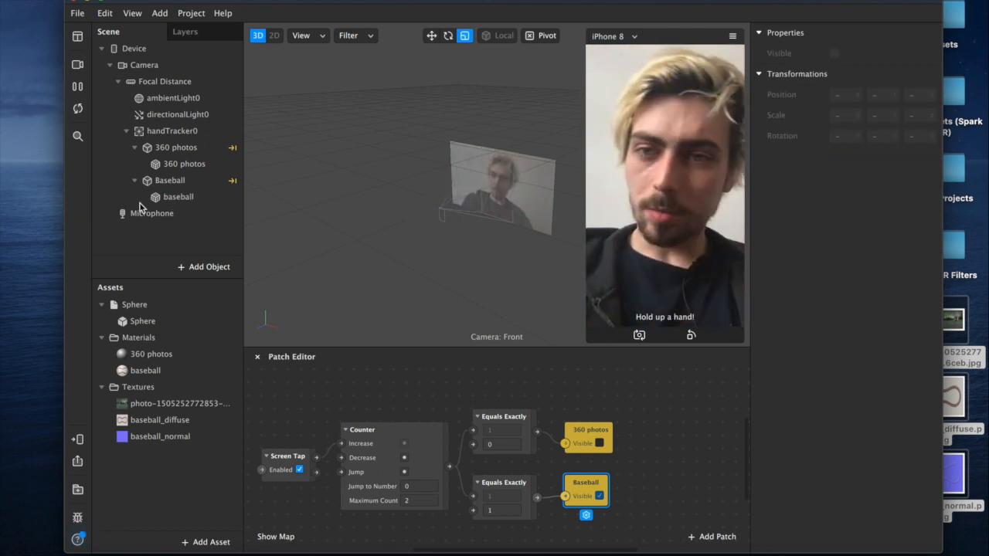
# Enable Normal on the baseball material again and assign baseball_normal as its normal texture.
pyautogui.click(124, 371)
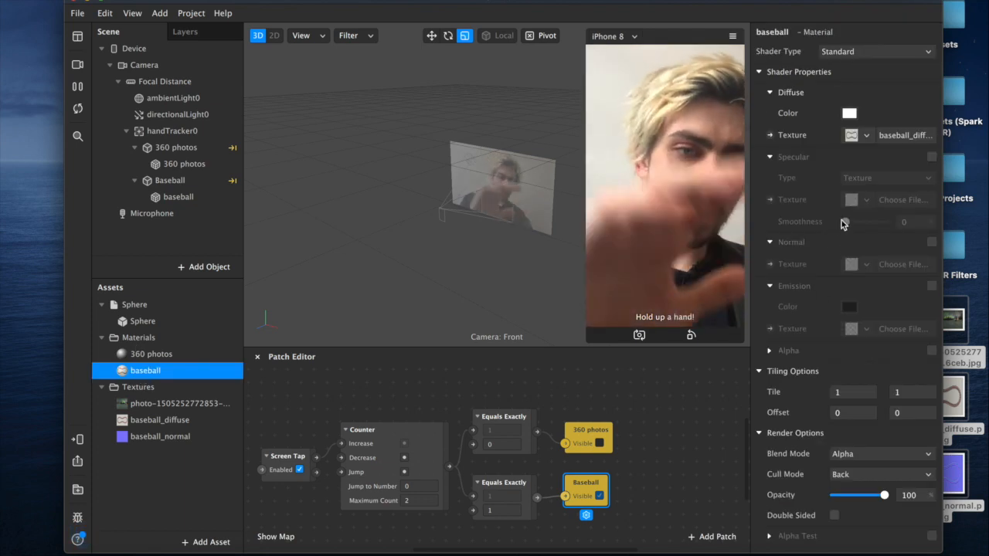
pyautogui.click(932, 243)
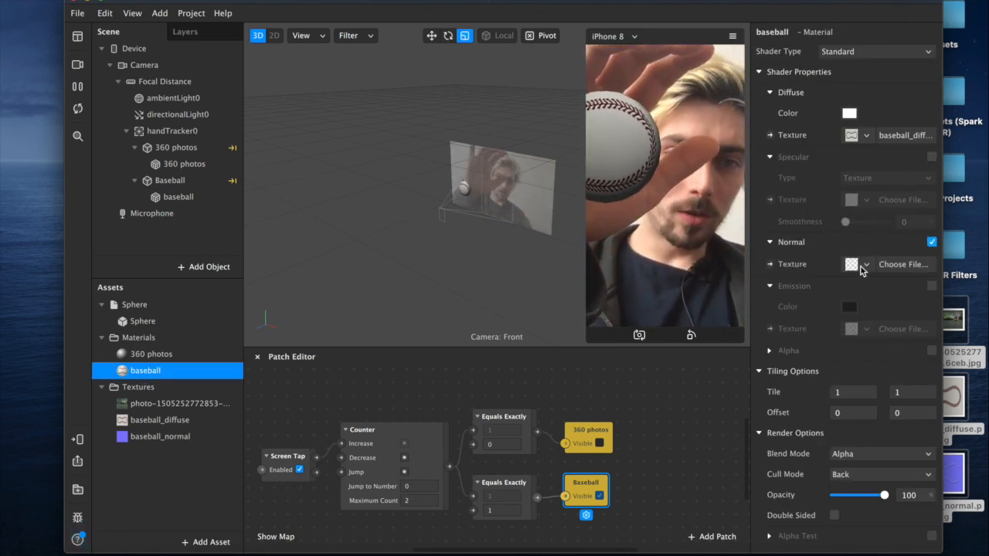
pyautogui.click(862, 265)
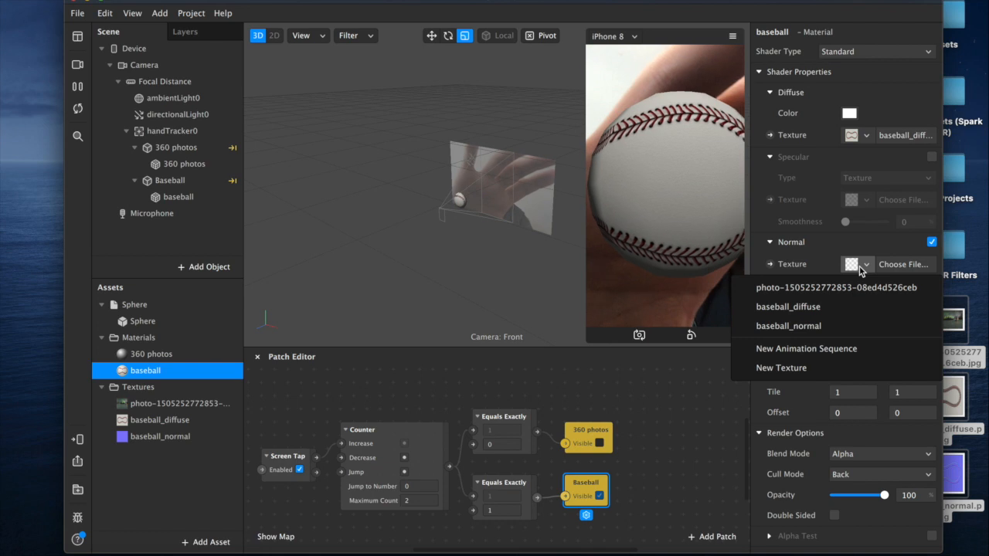
pyautogui.click(827, 328)
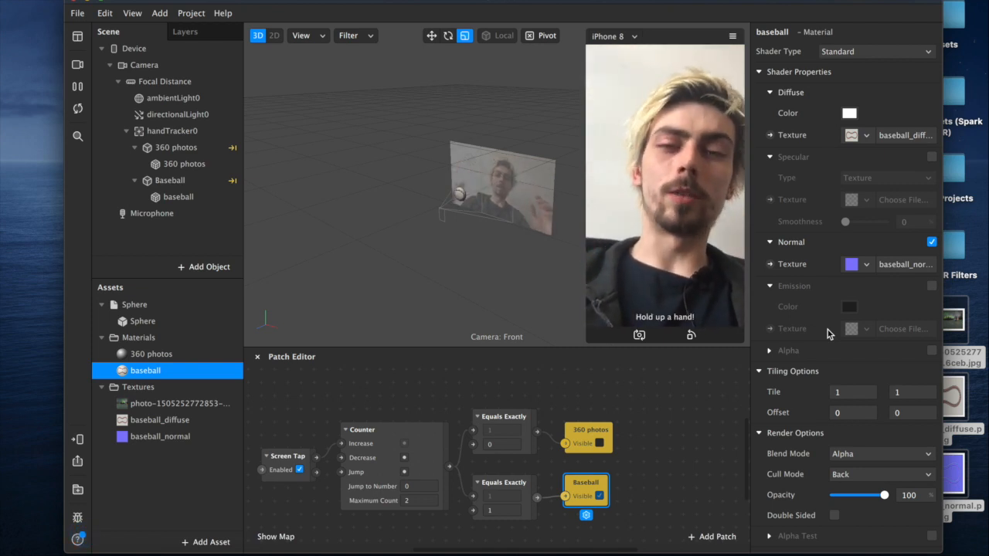
# Add a Loop Animation patch in the empty area above the Screen Tap and Counter patches.
pyautogui.click(151, 355)
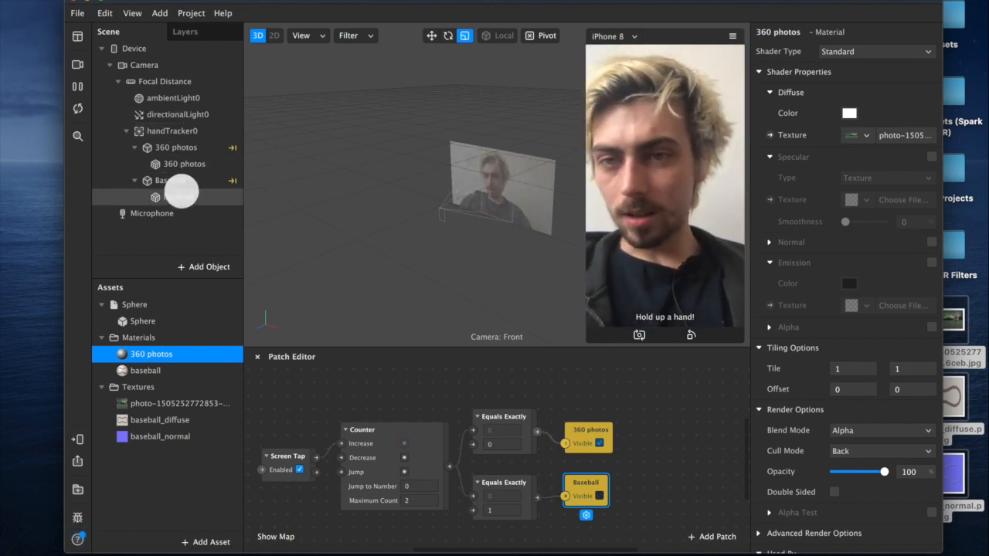
pyautogui.scroll(-2, 515, 397)
pyautogui.hscroll(-2, 516, 397)
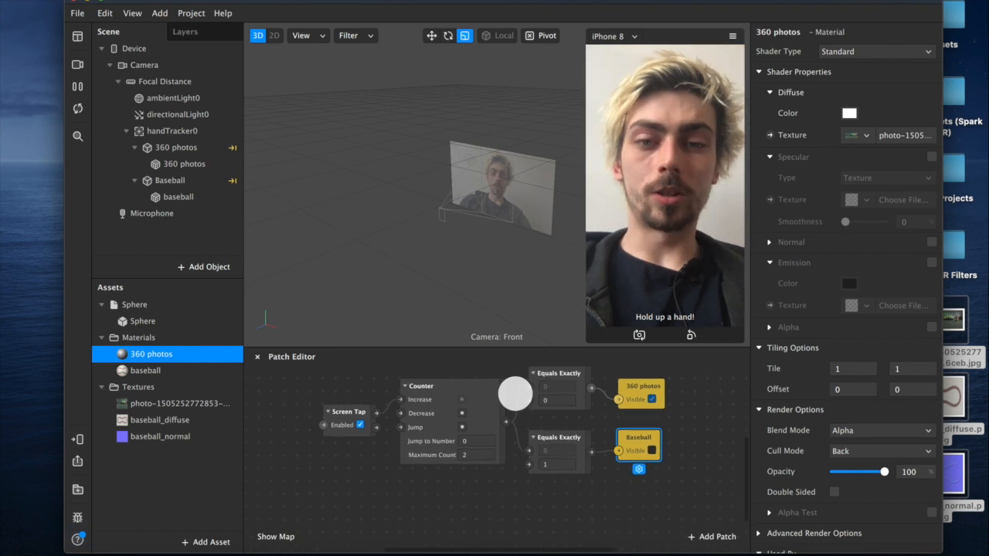
pyautogui.scroll(-1, 515, 394)
pyautogui.scroll(2, 515, 394)
pyautogui.hscroll(1, 515, 394)
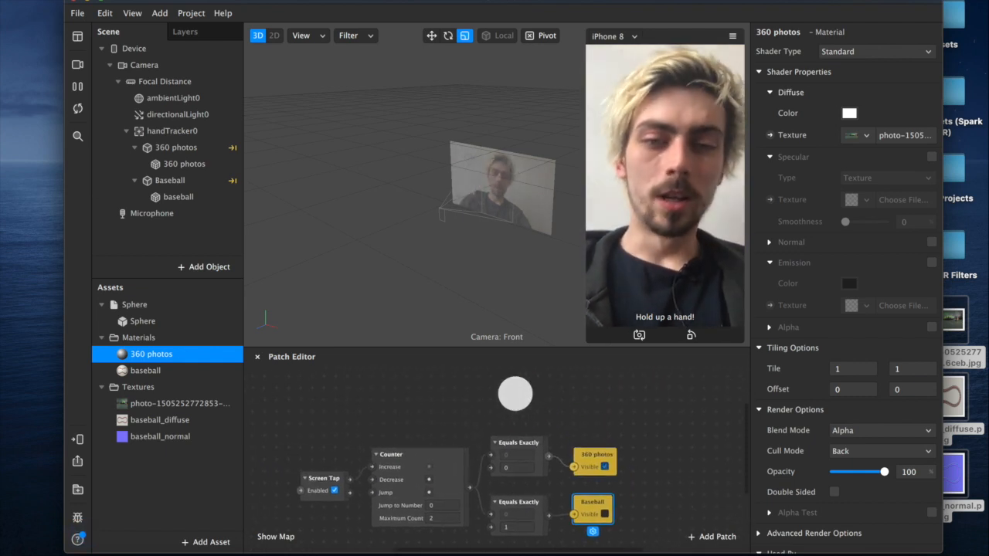
pyautogui.scroll(2, 516, 394)
pyautogui.hscroll(-2, 516, 394)
pyautogui.doubleClick(378, 402)
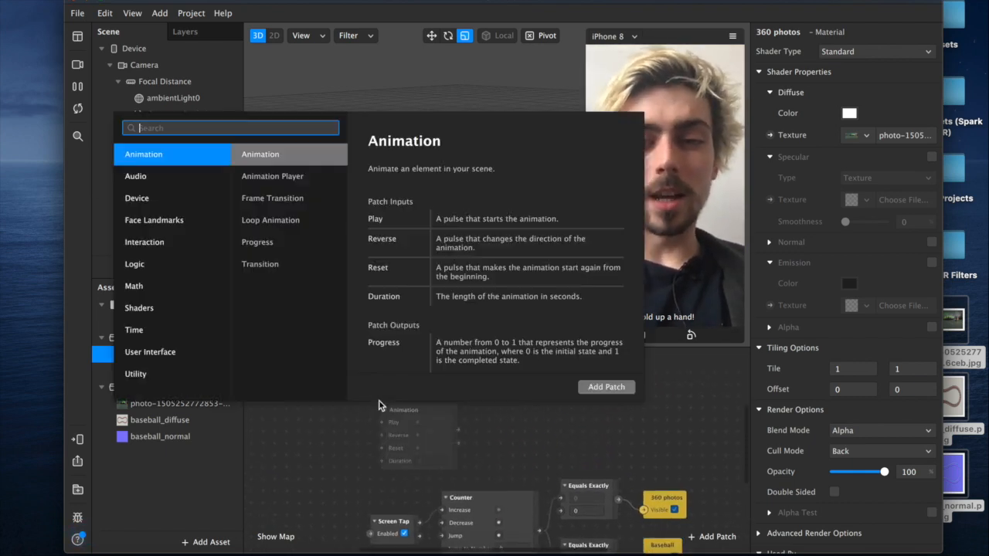
pyautogui.write('loop')
pyautogui.press('Return')
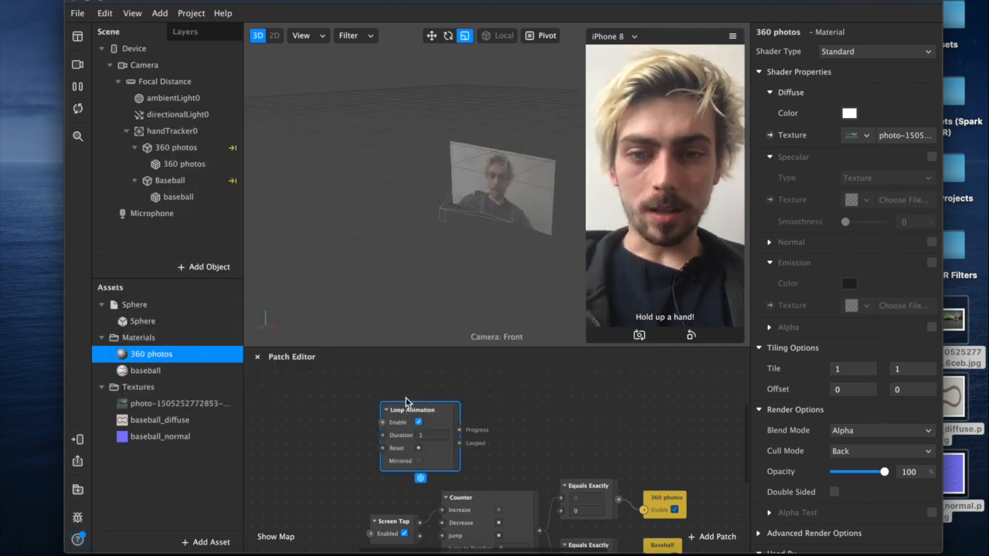
pyautogui.moveTo(408, 412); pyautogui.dragTo(396, 364)
pyautogui.scroll(2, 395, 400)
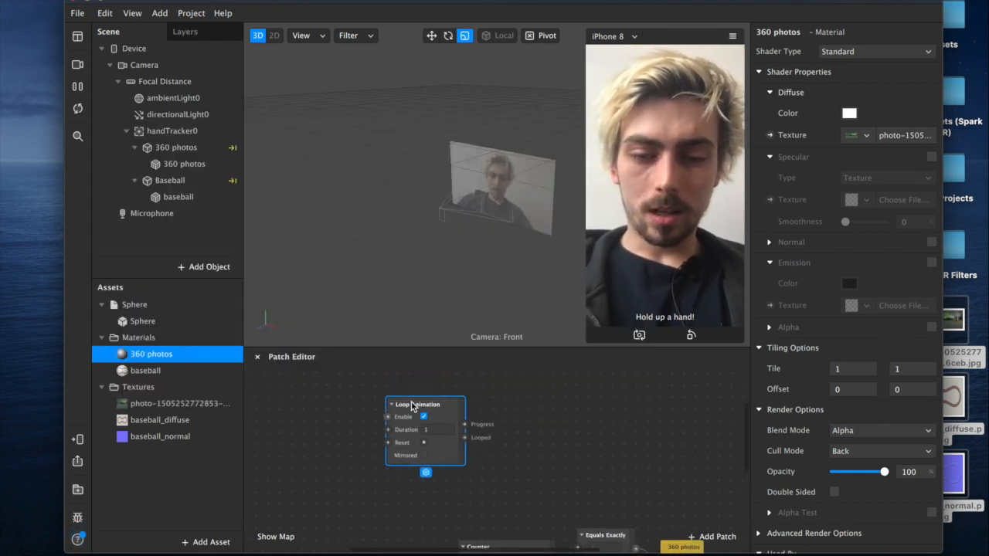
# Duplicate the Loop Animation patch and place the copy directly below the original.
pyautogui.press('super+d')
pyautogui.moveTo(450, 443); pyautogui.dragTo(424, 489)
pyautogui.moveTo(493, 500); pyautogui.dragTo(503, 466)
pyautogui.click(542, 439)
pyautogui.hscroll(1, 541, 439)
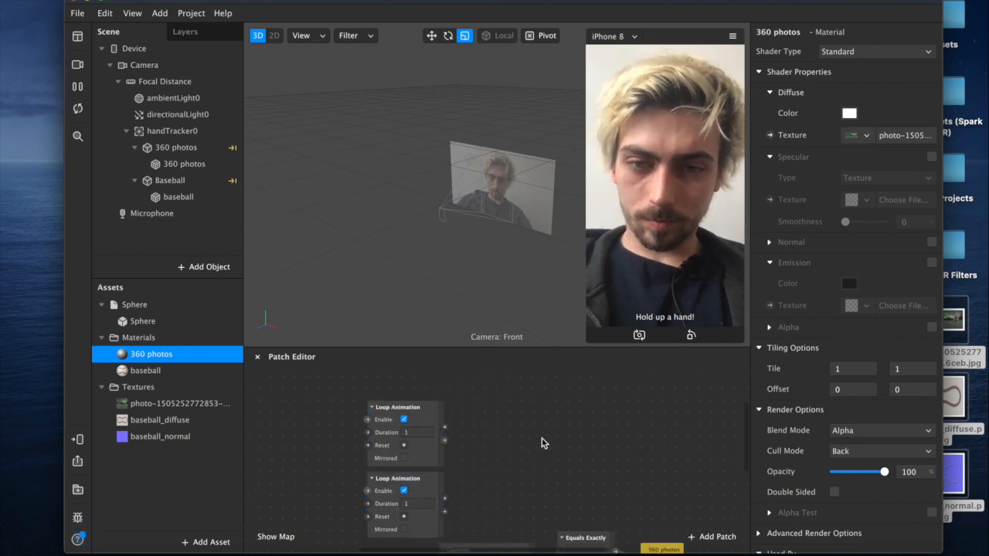
# Add a Transition patch driven by the upper Loop Animation's progress and place it beside that patch.
pyautogui.scroll(-2, 541, 443)
pyautogui.hscroll(1, 542, 443)
pyautogui.moveTo(460, 489); pyautogui.dragTo(444, 414)
pyautogui.click(487, 408)
pyautogui.scroll(1, 468, 407)
pyautogui.hscroll(1, 469, 407)
pyautogui.write('tran')
pyautogui.press('Up')
pyautogui.press('Return')
pyautogui.moveTo(492, 398); pyautogui.dragTo(487, 395)
# Add a second Transition patch driven by the lower Loop Animation's progress and align it under the first Transition.
pyautogui.moveTo(423, 487); pyautogui.dragTo(457, 488)
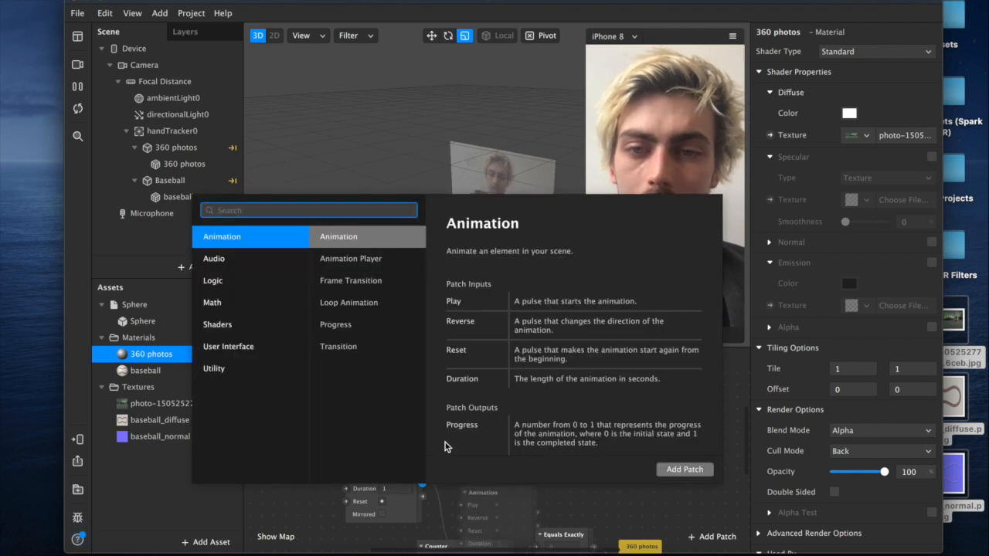
pyautogui.write('trans')
pyautogui.press('Down')
pyautogui.press('Up')
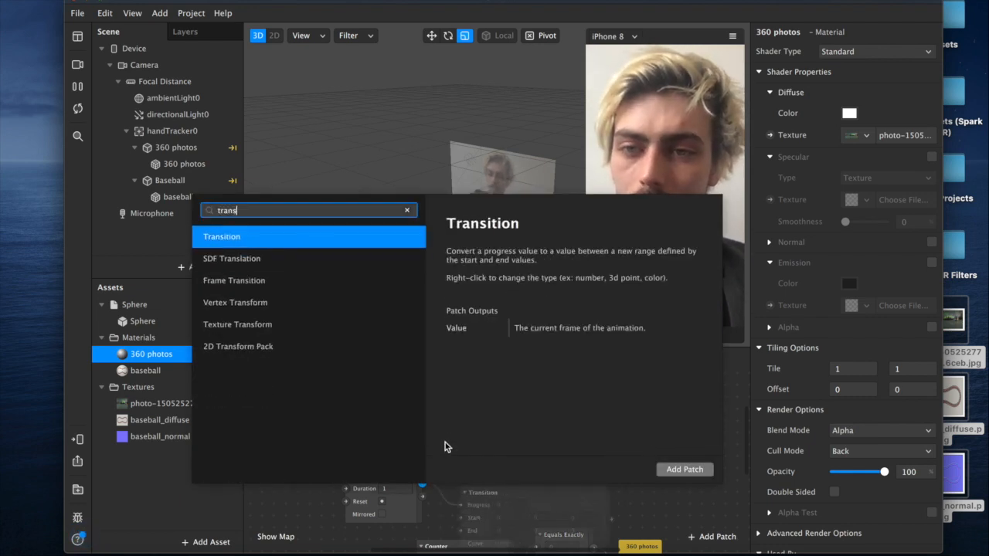
pyautogui.press('Return')
pyautogui.moveTo(500, 481); pyautogui.dragTo(470, 469)
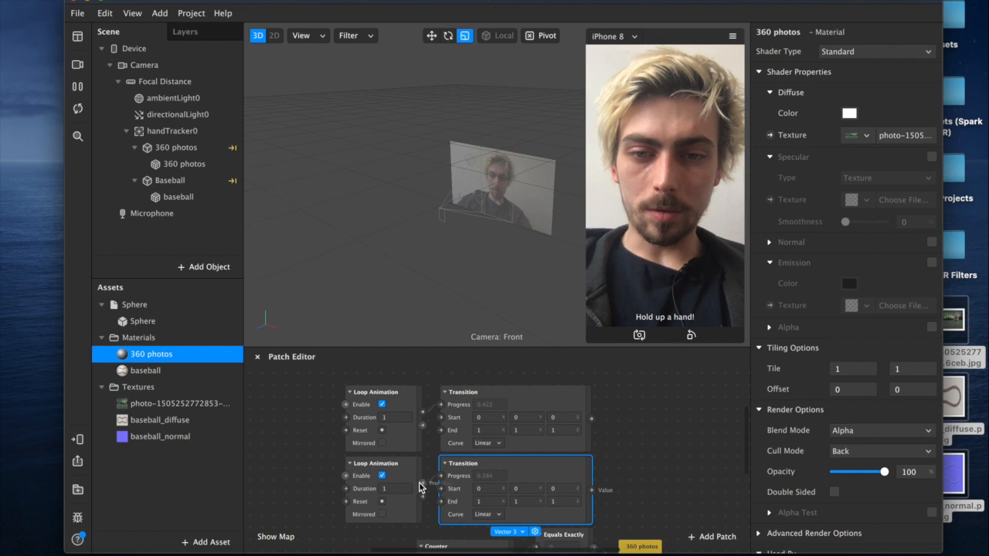
# Check the value type options of the upper Transition patch, keeping Vector 3.
pyautogui.click(512, 445)
pyautogui.click(513, 461)
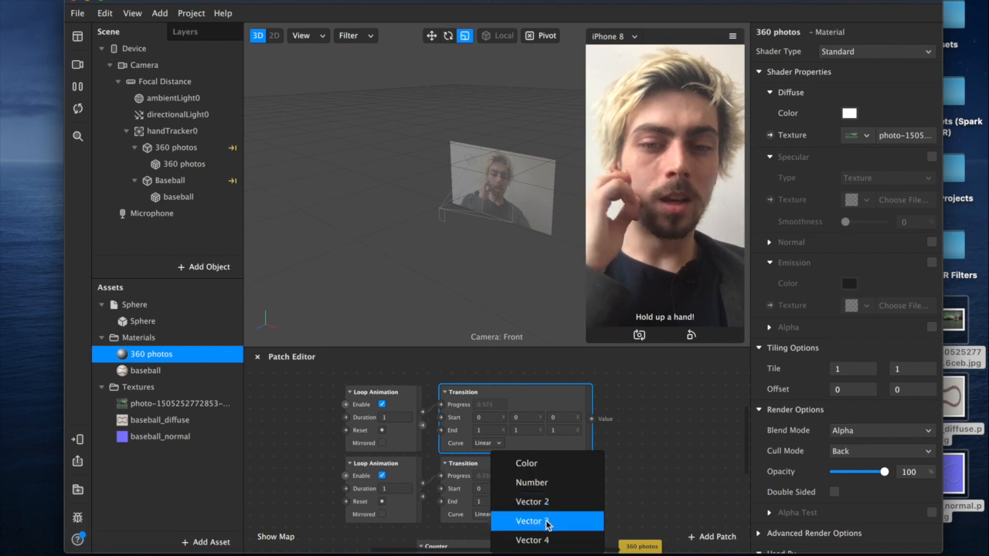
pyautogui.click(661, 461)
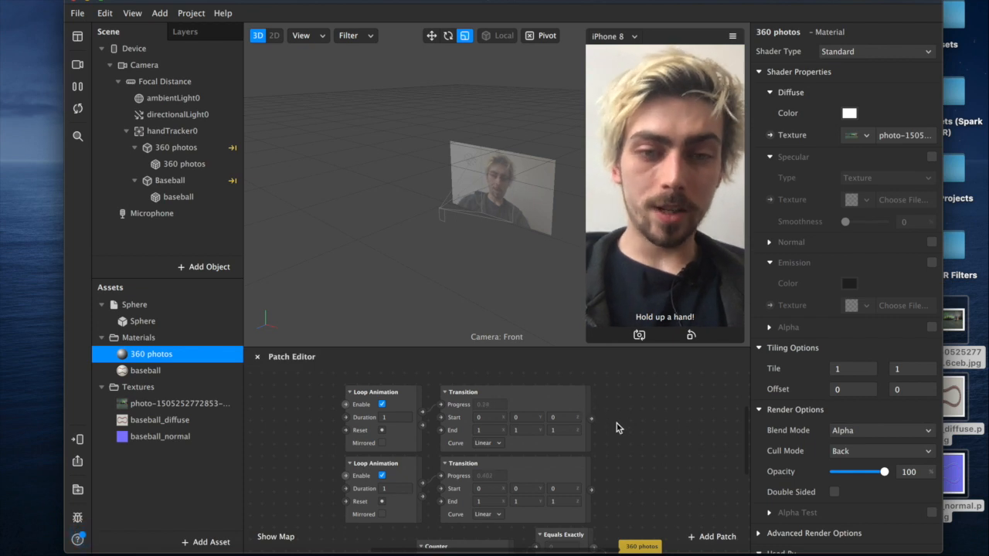
# Select the 360 photos and baseball meshes together and create scale and rotation patches for both.
pyautogui.click(189, 152)
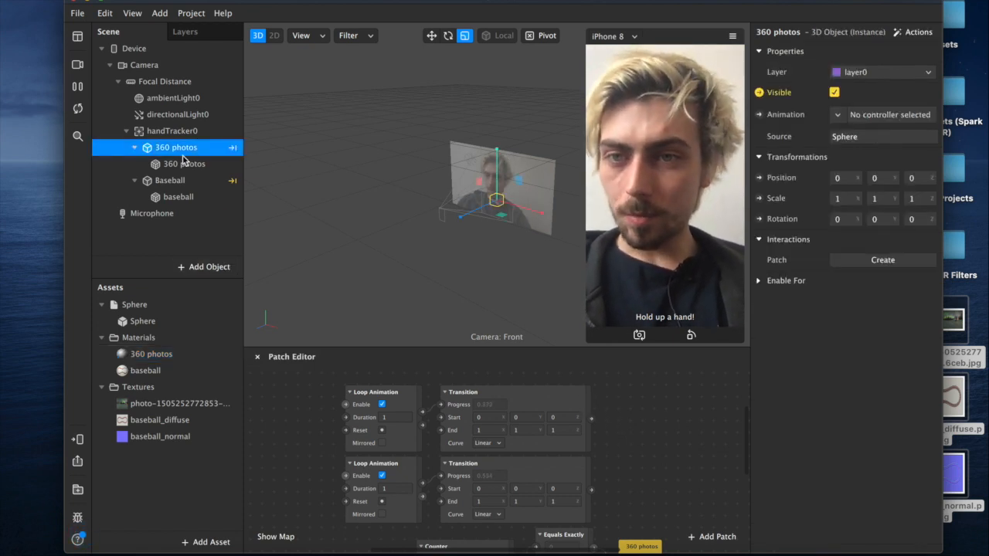
pyautogui.click(193, 164)
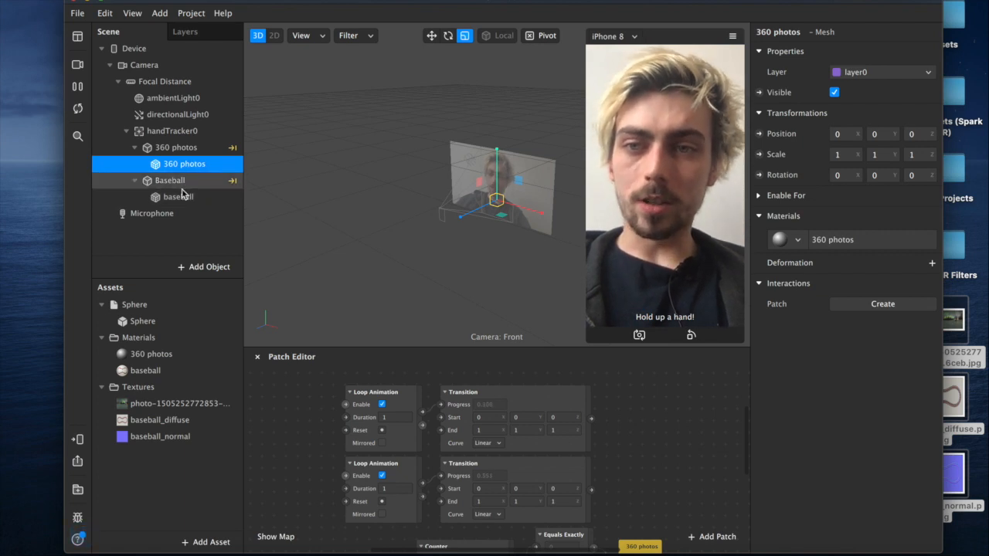
pyautogui.keyDown('shift'); pyautogui.click(182, 197); pyautogui.keyUp('shift')
pyautogui.click(184, 168)
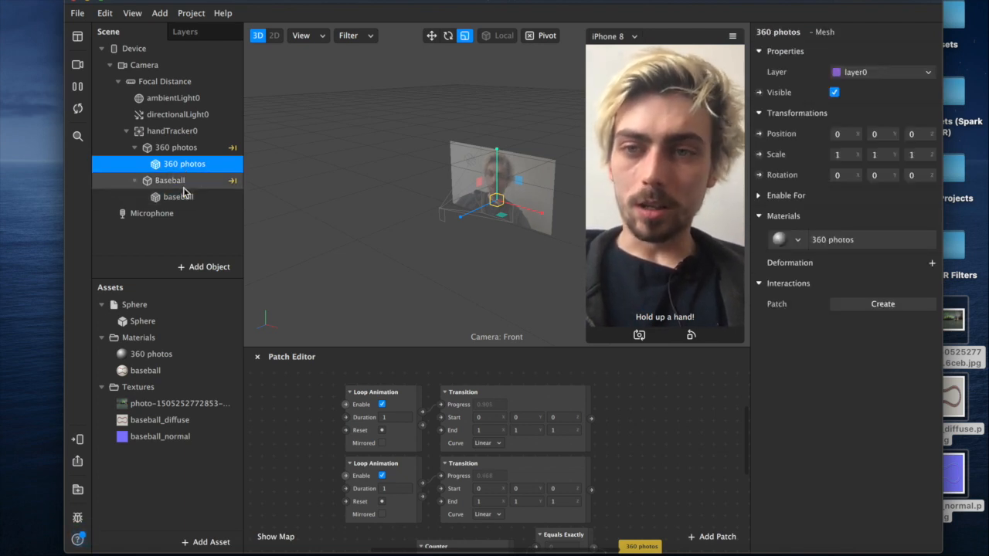
pyautogui.keyDown('super'); pyautogui.click(184, 198); pyautogui.keyUp('super')
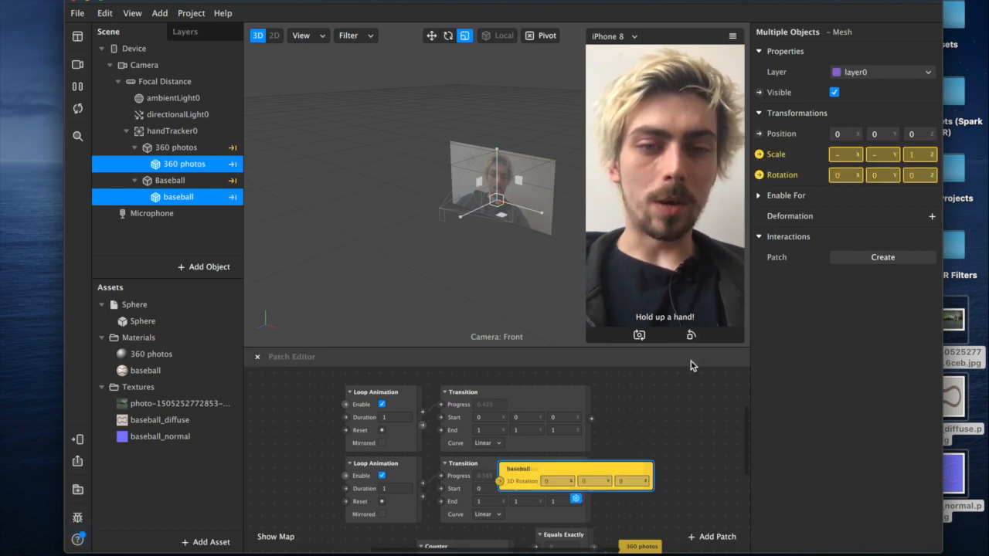
# Maximize the application window and enlarge the Patch Editor to make room for the new patches.
pyautogui.doubleClick(469, 3)
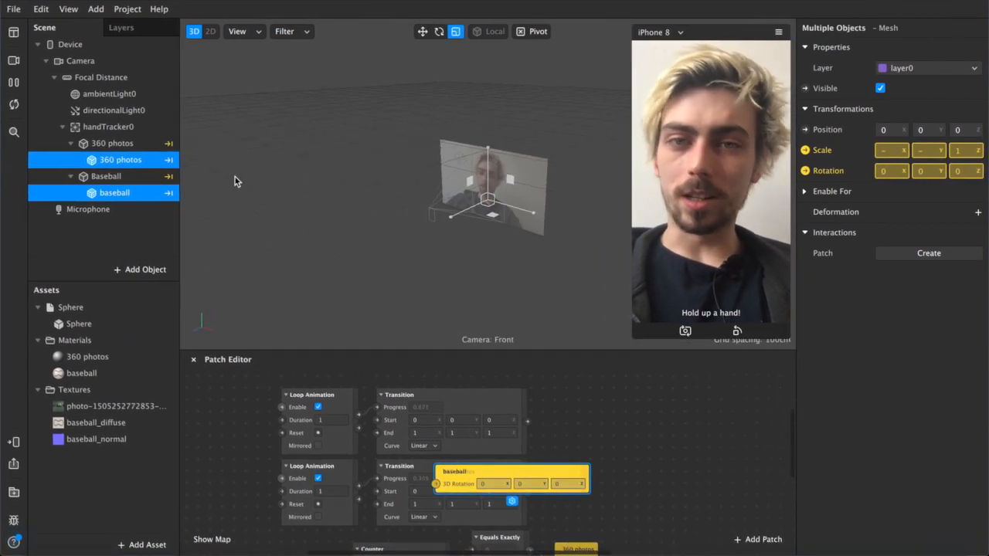
pyautogui.moveTo(564, 349); pyautogui.dragTo(562, 301)
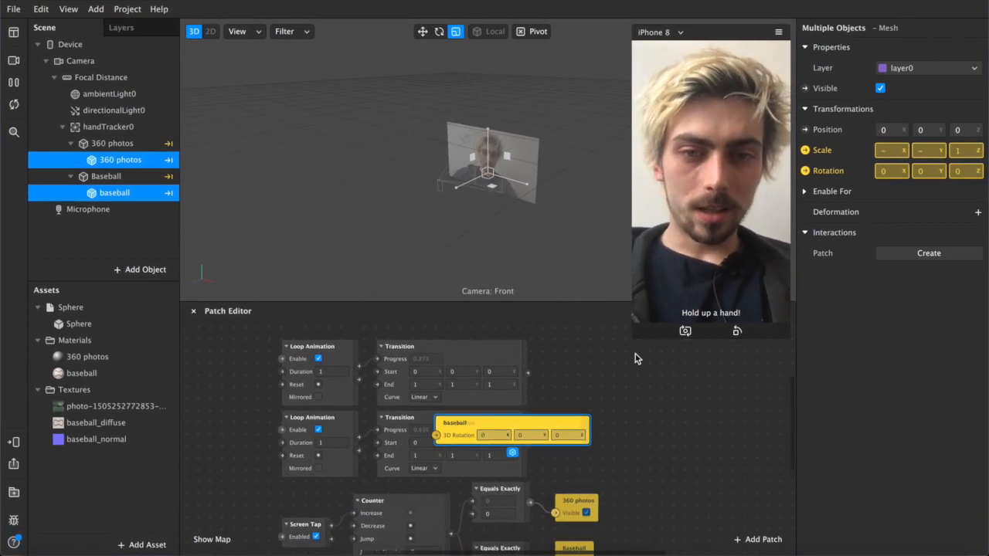
pyautogui.scroll(-1, 607, 395)
pyautogui.hscroll(1, 607, 395)
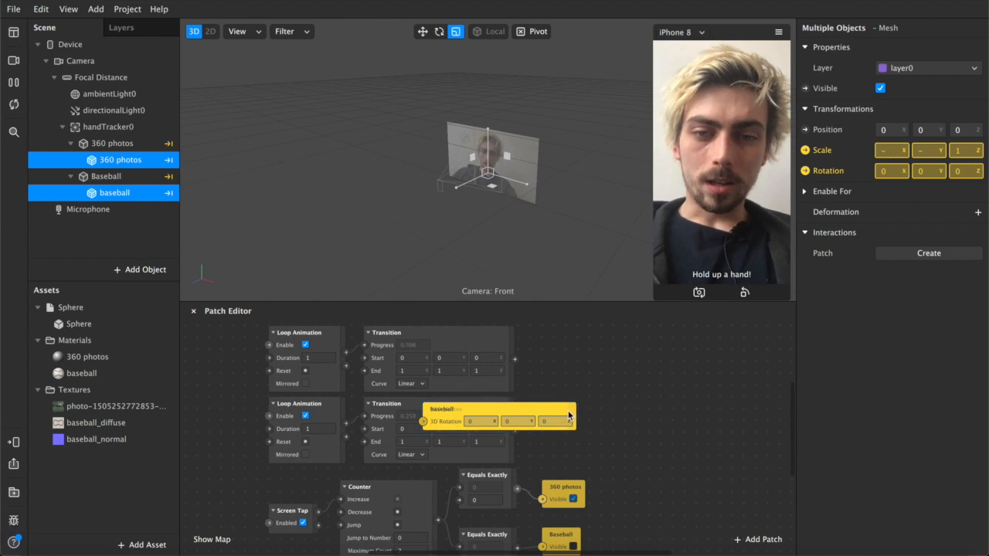
# Move the 360 photos and baseball 3D Rotation patches out of the overlap and stack them beside the upper Transition.
pyautogui.moveTo(570, 411); pyautogui.dragTo(713, 429)
pyautogui.moveTo(545, 413); pyautogui.dragTo(698, 383)
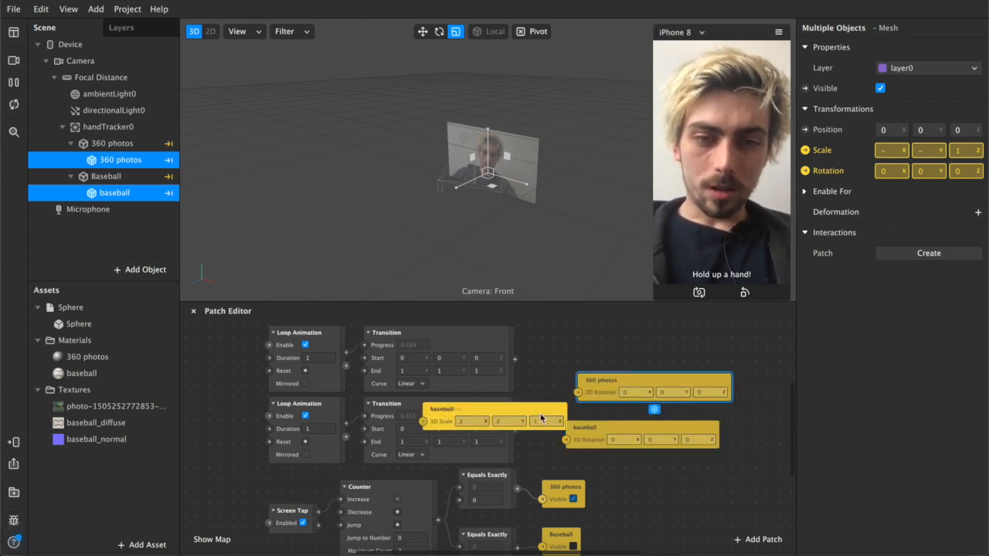
pyautogui.moveTo(639, 393); pyautogui.dragTo(605, 352)
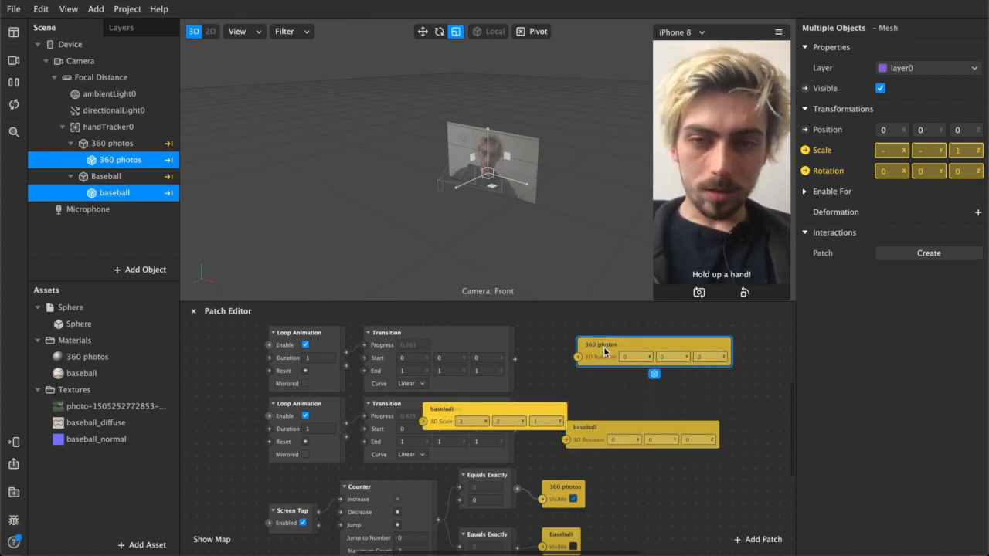
pyautogui.moveTo(587, 446); pyautogui.dragTo(579, 354)
pyautogui.click(522, 394)
pyautogui.click(528, 398)
# Stack the 360 photos and baseball 3D Scale patches beside the lower Transition and align the rotation patches above them.
pyautogui.moveTo(526, 420); pyautogui.dragTo(686, 462)
pyautogui.moveTo(561, 415); pyautogui.dragTo(720, 422)
pyautogui.moveTo(725, 494); pyautogui.dragTo(659, 413)
pyautogui.click(522, 425)
pyautogui.moveTo(543, 335); pyautogui.dragTo(563, 369)
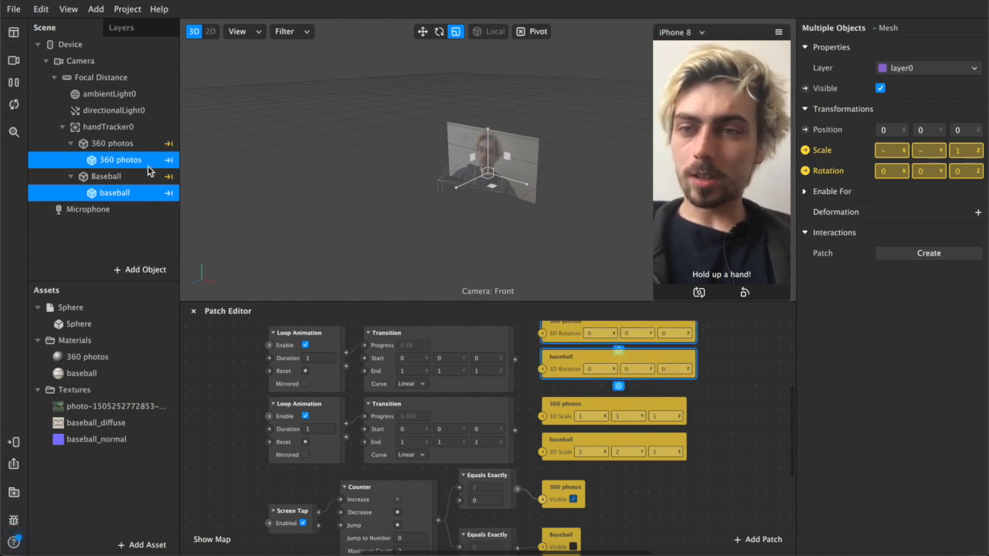
pyautogui.click(731, 384)
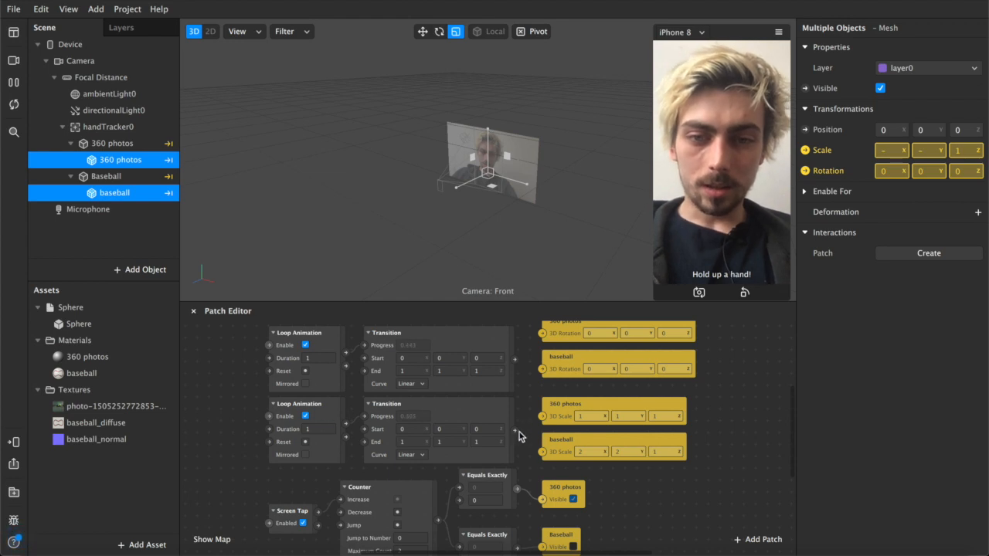
# Connect the lower Transition's value to the 3D Scale inputs of both 360 photos and baseball.
pyautogui.moveTo(542, 428); pyautogui.dragTo(543, 416)
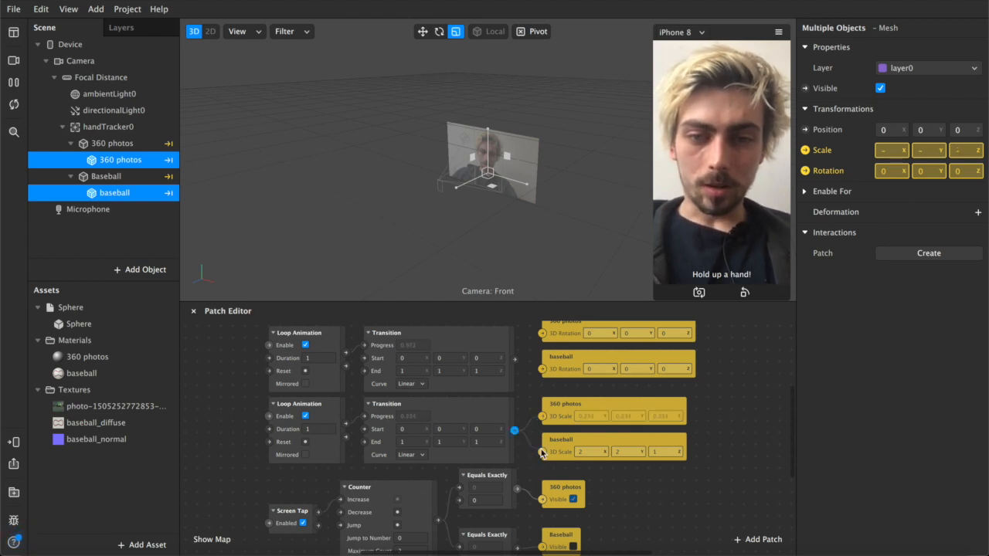
pyautogui.moveTo(542, 455); pyautogui.dragTo(542, 454)
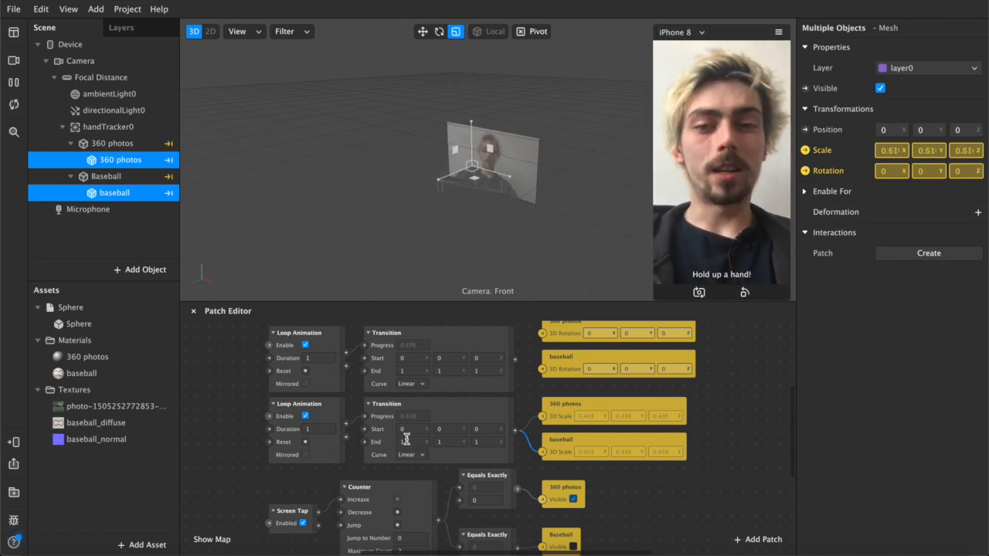
# Set the lower Loop Animation's duration to 7.5 and turn on mirroring.
pyautogui.click(495, 415)
pyautogui.moveTo(514, 432); pyautogui.dragTo(530, 426)
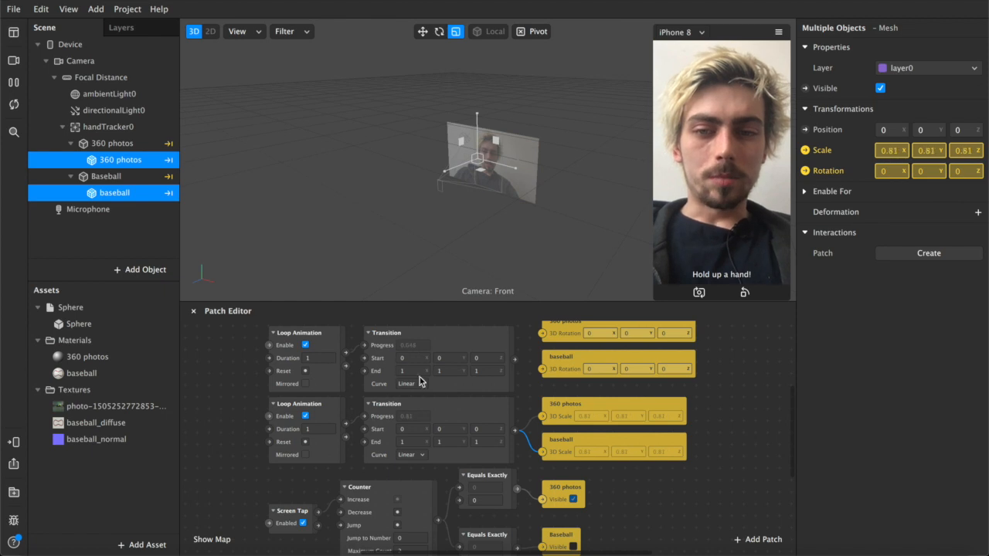
pyautogui.click(317, 428)
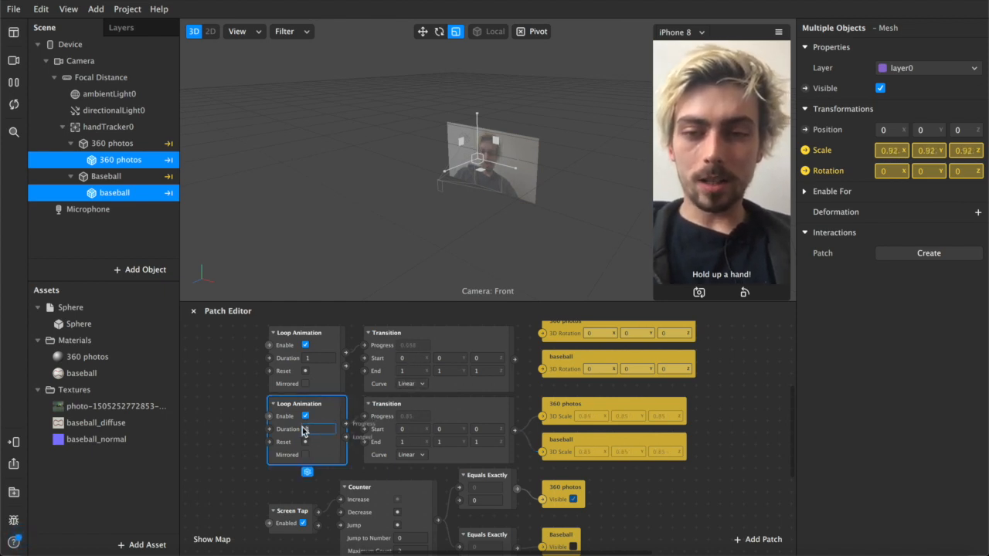
pyautogui.write('1.5')
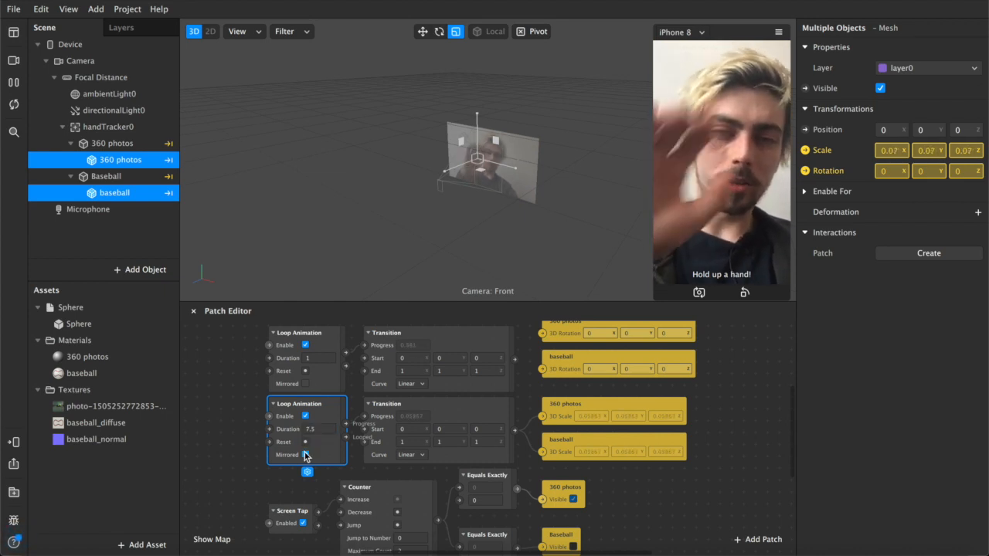
pyautogui.click(306, 455)
# Set the lower Transition to start at 1, 1, 1 and end at 2, 2, 2.
pyautogui.click(410, 429)
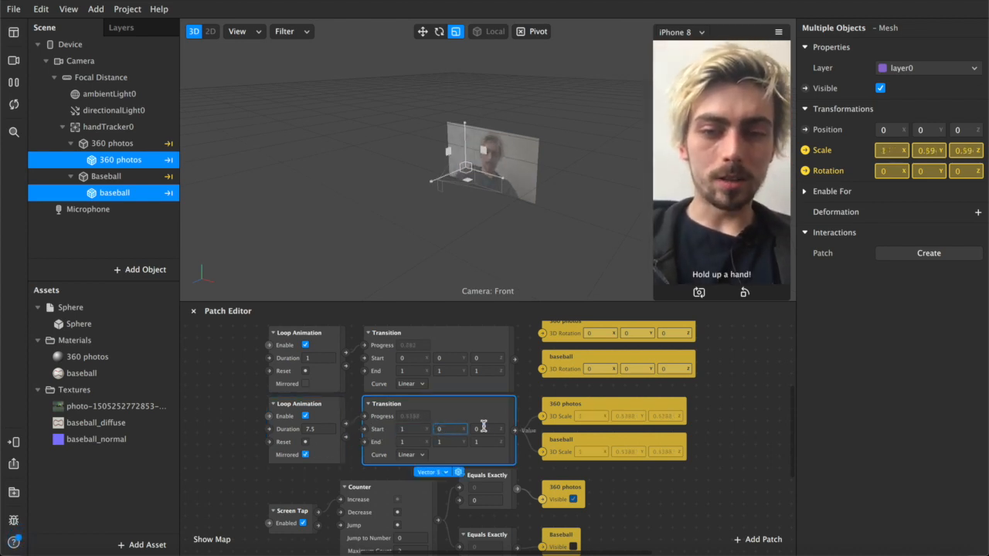
pyautogui.click(403, 442)
pyautogui.click(406, 441)
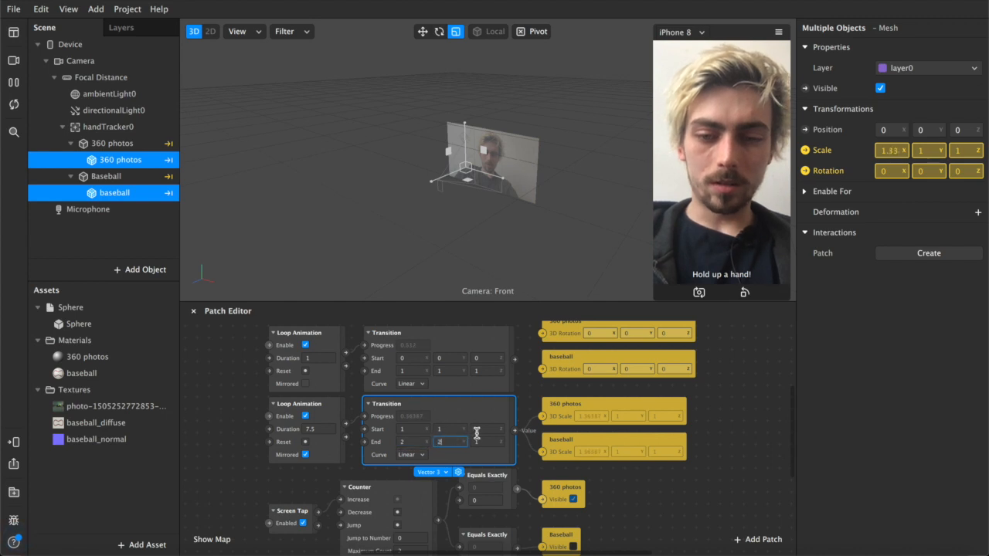
pyautogui.click(693, 423)
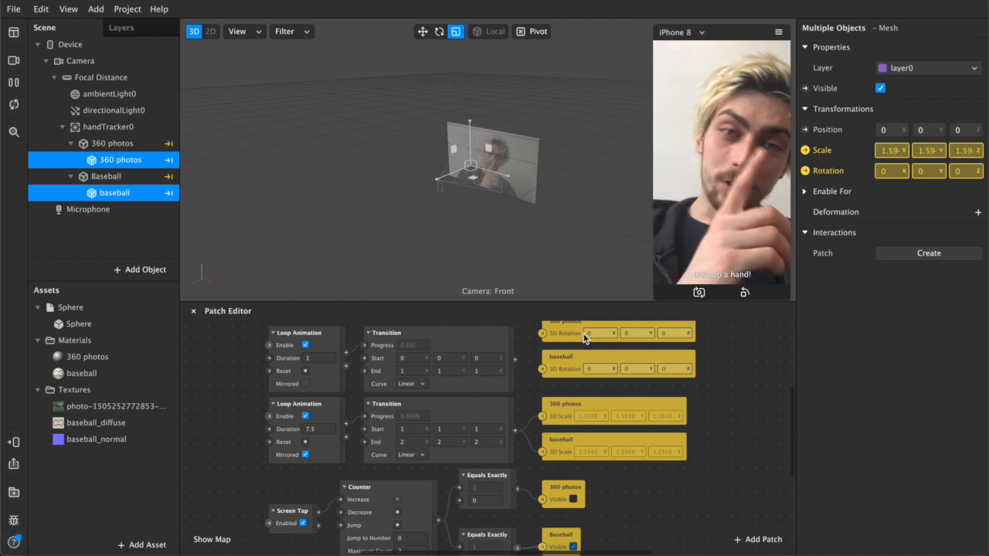
# Connect the upper Transition's value to the 3D Rotation inputs of both 360 photos and baseball.
pyautogui.scroll(2, 516, 392)
pyautogui.scroll(2, 510, 390)
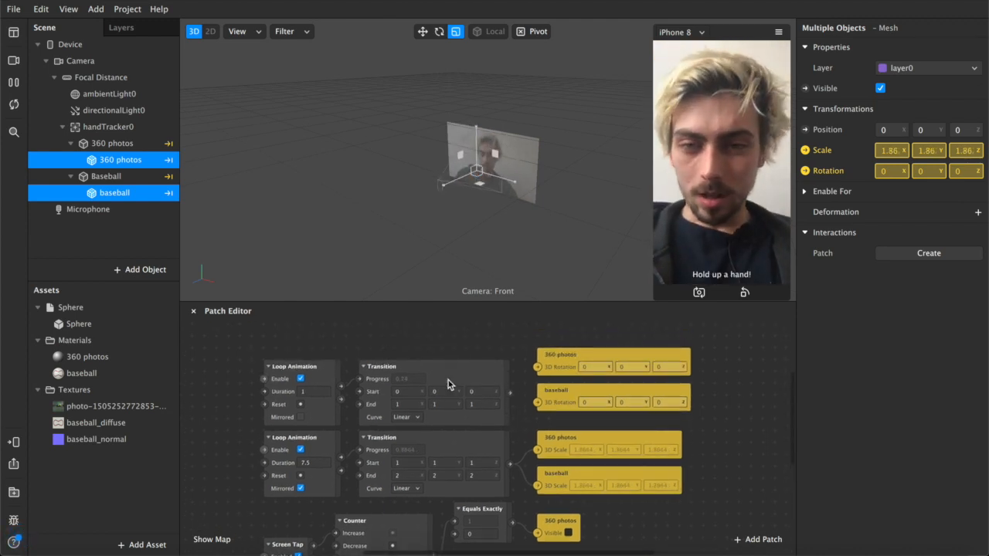
pyautogui.click(423, 381)
pyautogui.moveTo(510, 394); pyautogui.dragTo(539, 367)
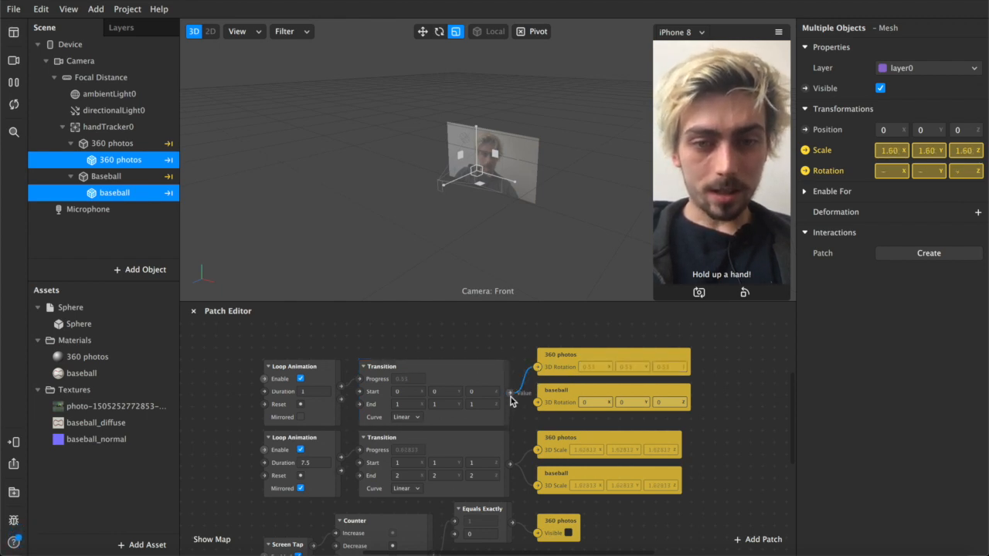
pyautogui.moveTo(539, 408); pyautogui.dragTo(539, 402)
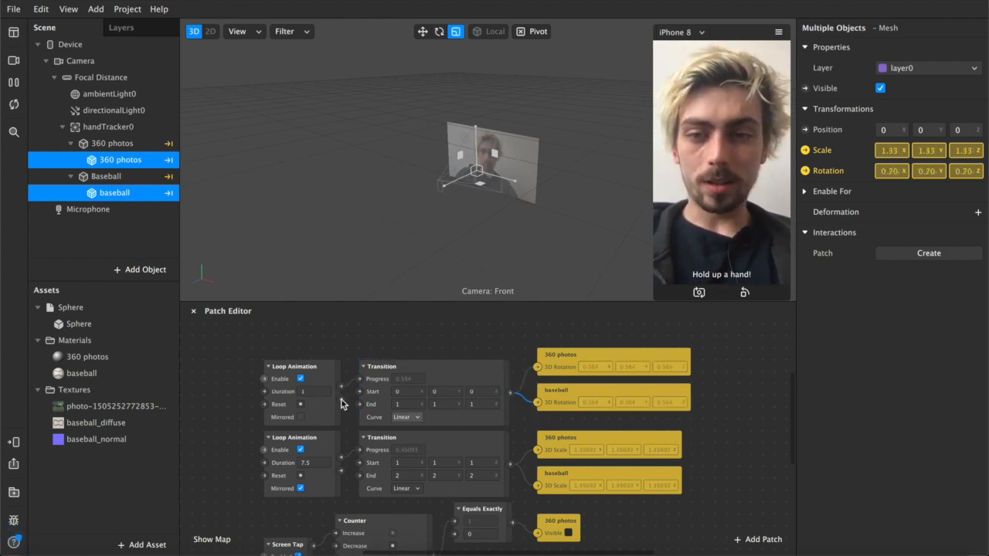
# Set the duration of the Loop Animation driving the rotation to 15.
pyautogui.click(318, 391)
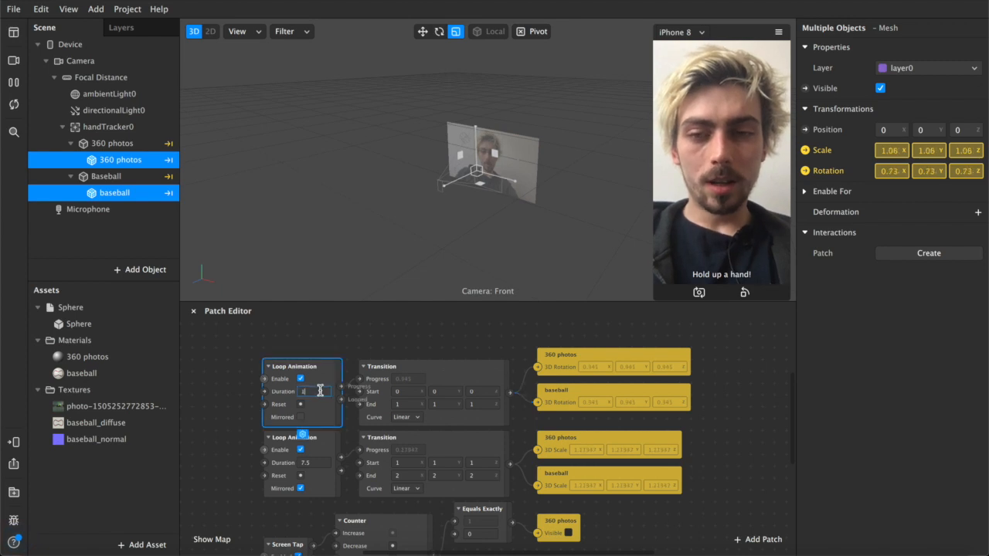
pyautogui.write('5')
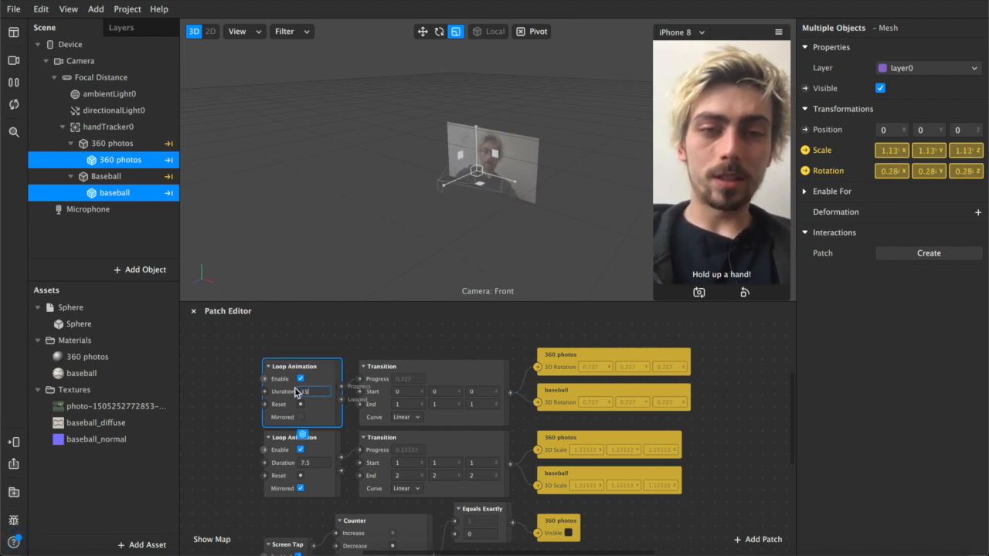
pyautogui.click(429, 352)
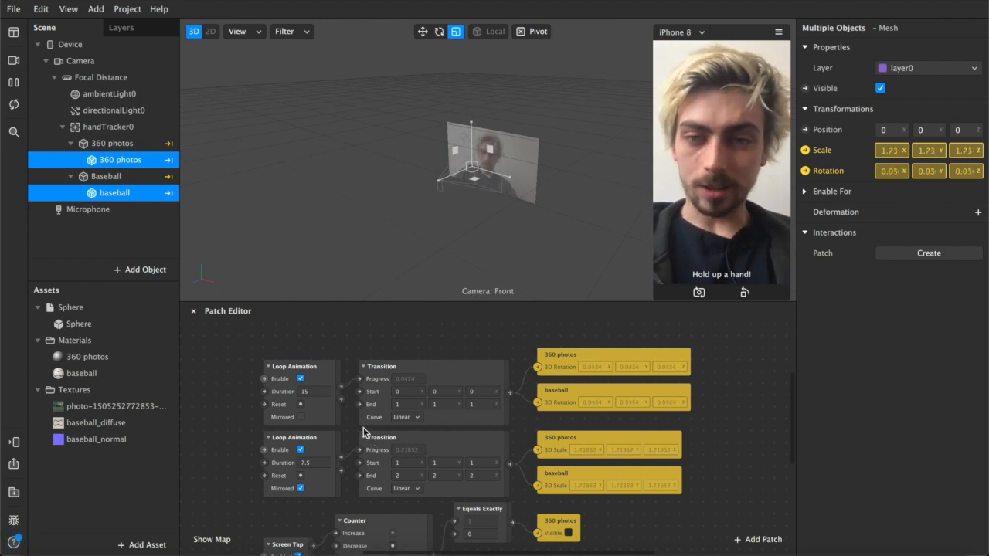
# Set the rotation Transition's end Z value to 0.
pyautogui.click(483, 392)
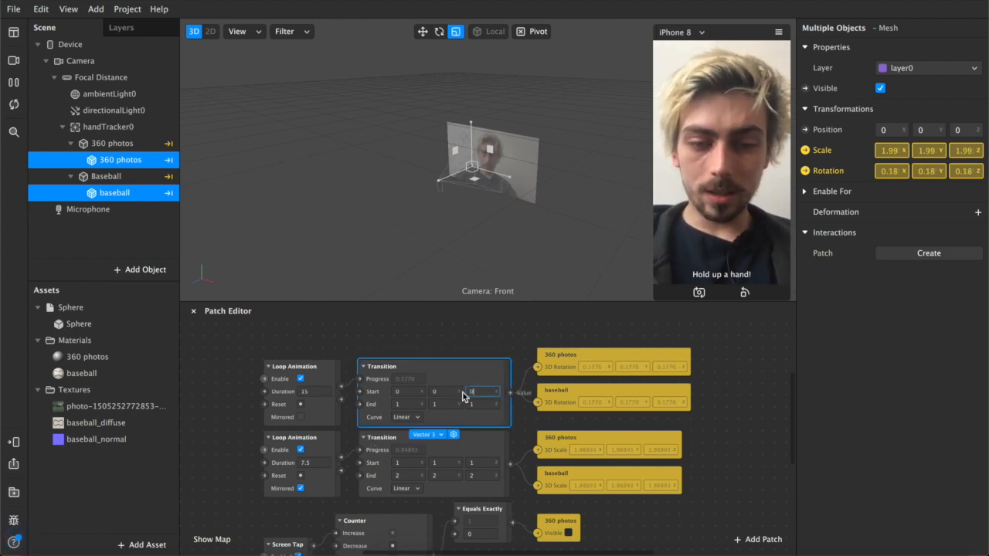
pyautogui.click(468, 404)
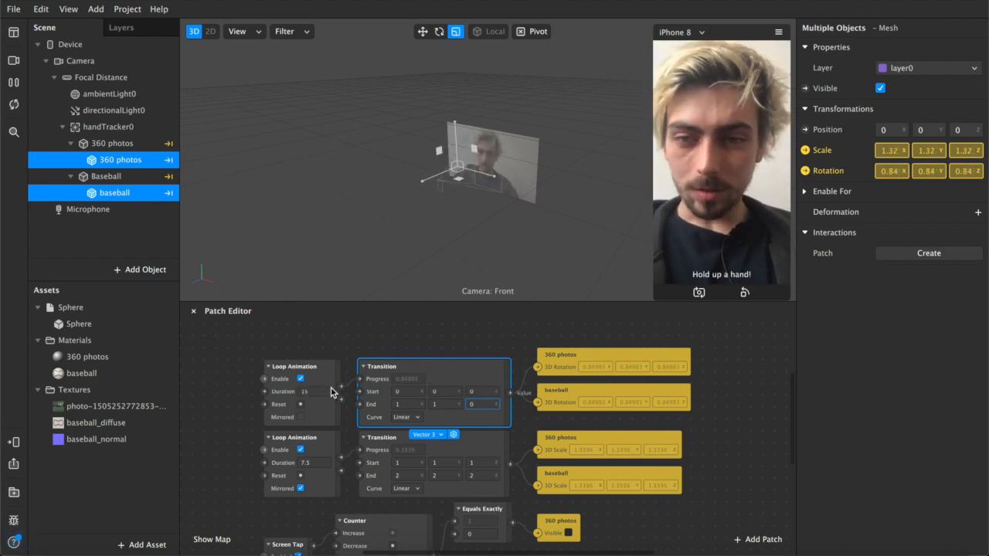
# Try an end X value of 360 on the rotation Transition, then undo it.
pyautogui.click(403, 404)
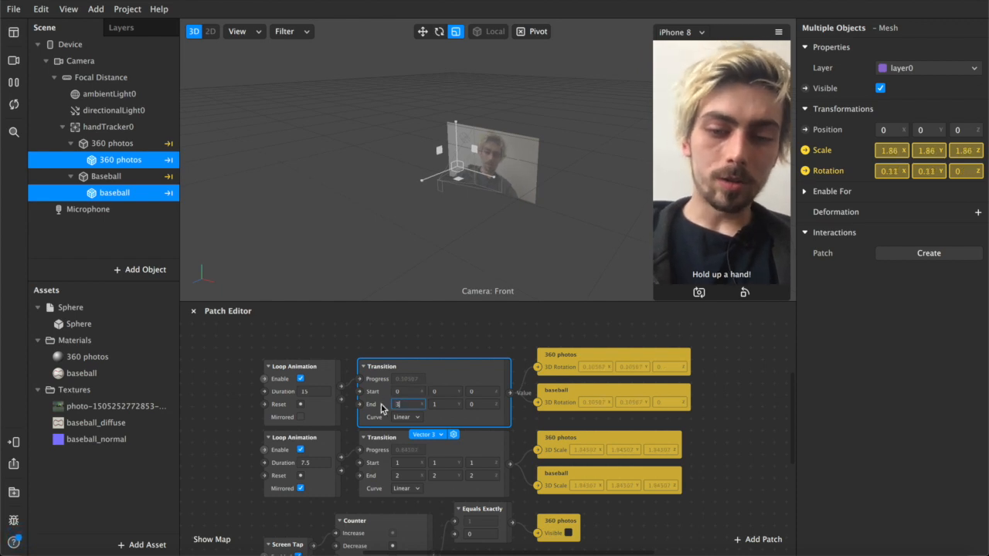
pyautogui.press('Return')
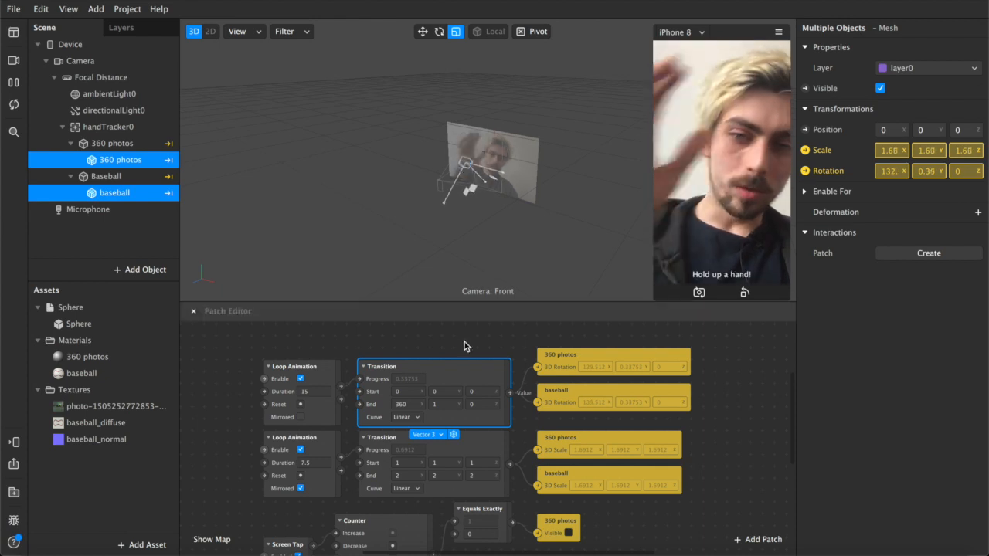
pyautogui.hotkey('ctrl', 'z')
# Set the rotation Transition's end Y to 360 and both its start X and end X to 180.
pyautogui.click(430, 405)
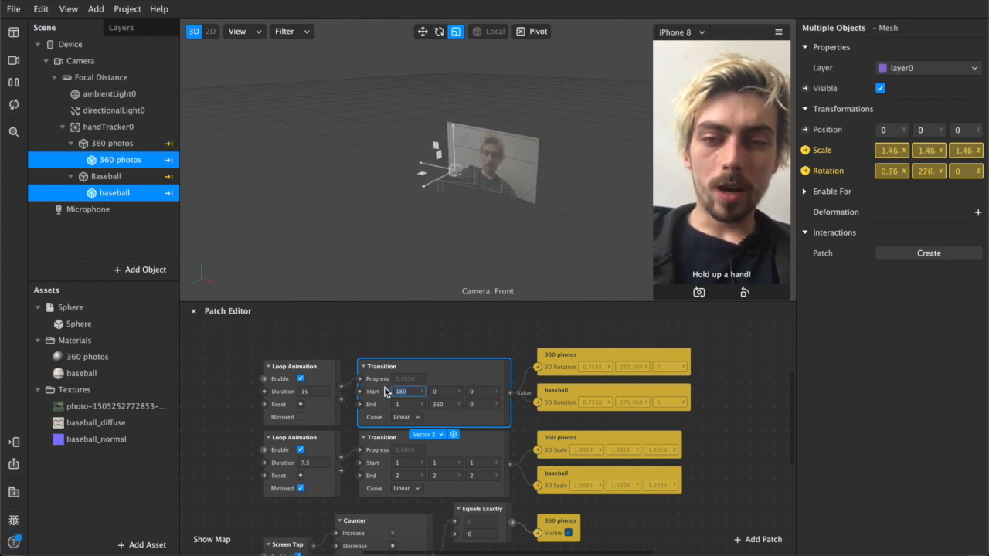
pyautogui.click(411, 391)
pyautogui.press('Return')
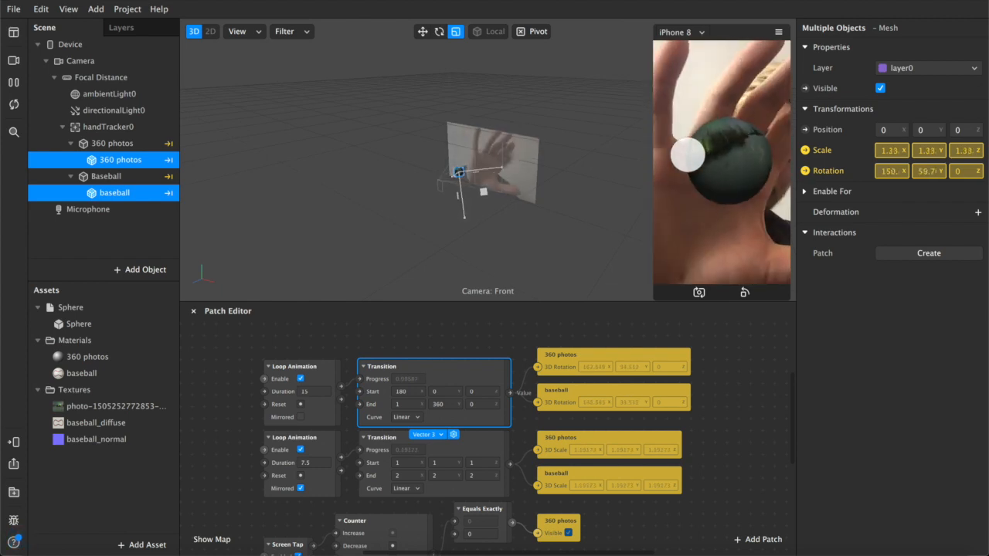
pyautogui.click(407, 403)
pyautogui.write('180')
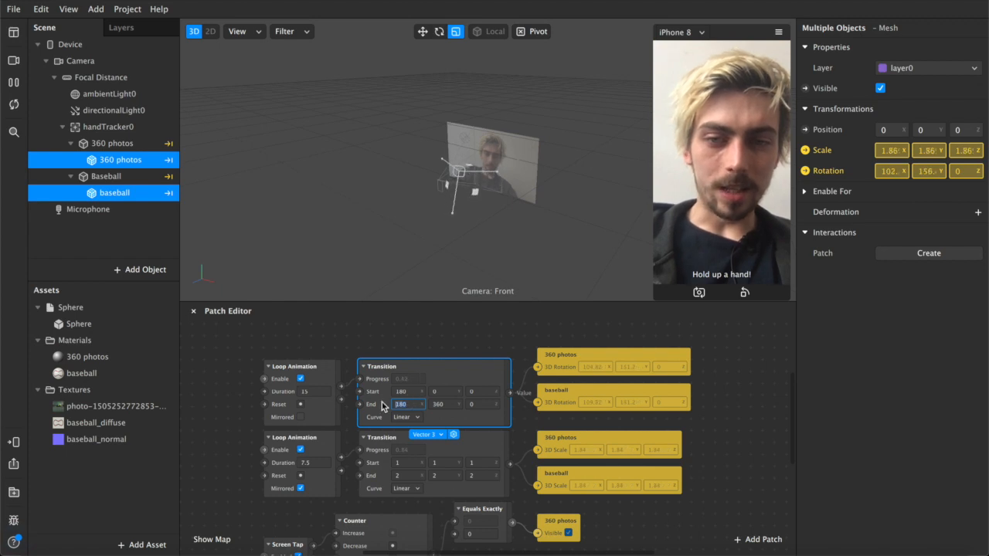
pyautogui.press('Return')
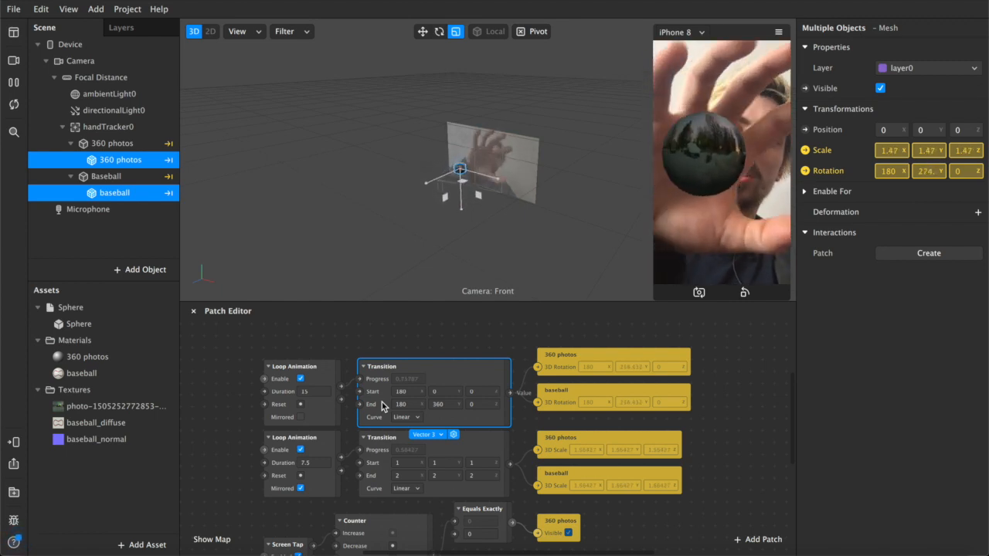
pyautogui.click(707, 370)
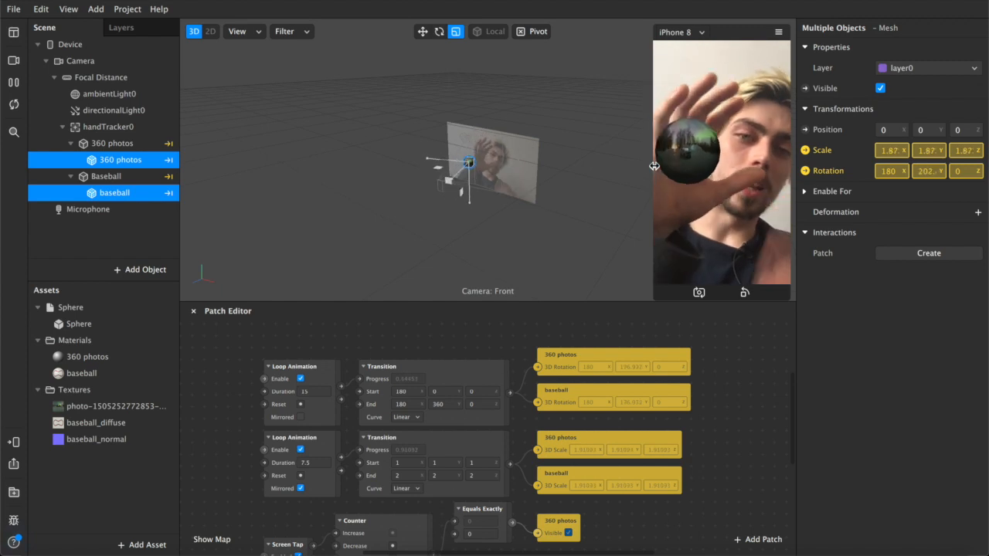
# Tap the simulated phone screen on the sphere to test switching between the 360 photos and baseball objects.
pyautogui.click(708, 157)
pyautogui.click(707, 156)
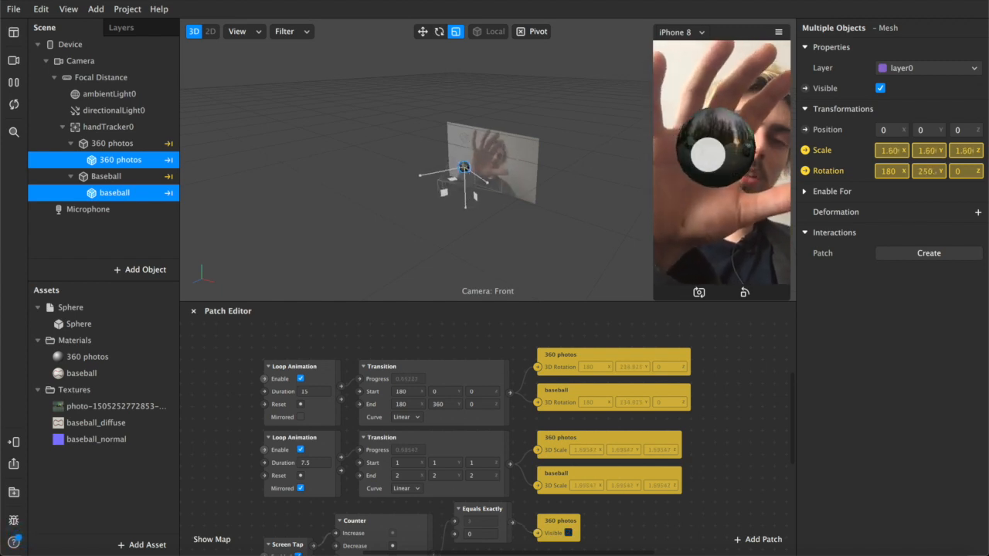